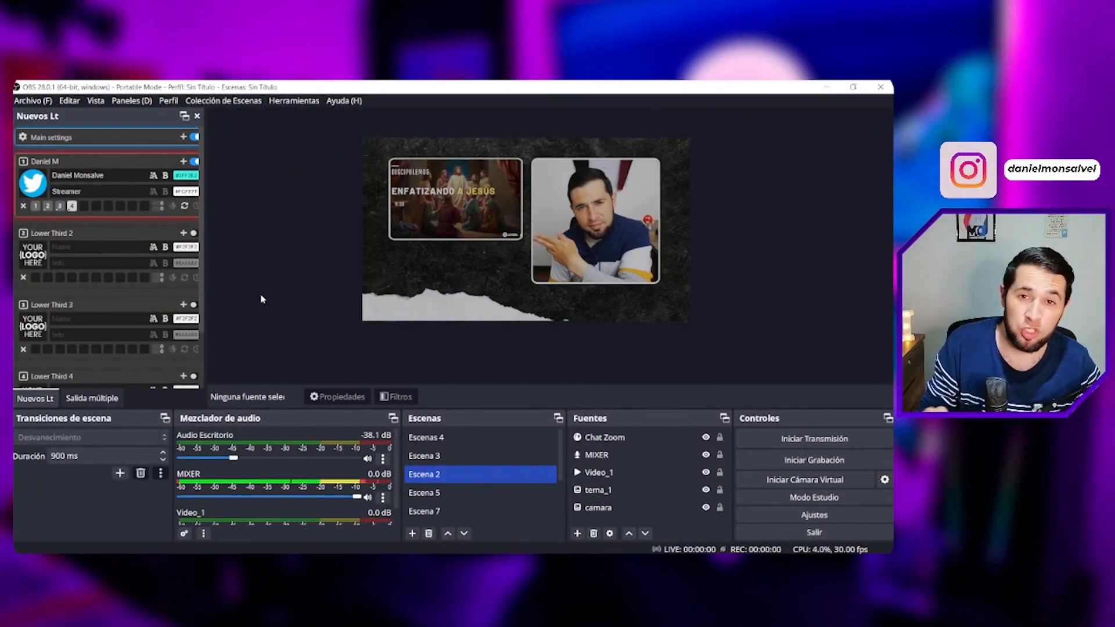
Open the settings, select Yami (Por defecto) as the theme and display the output (Salida) settings
{"action": "left_click", "coordinate": [791, 516]}
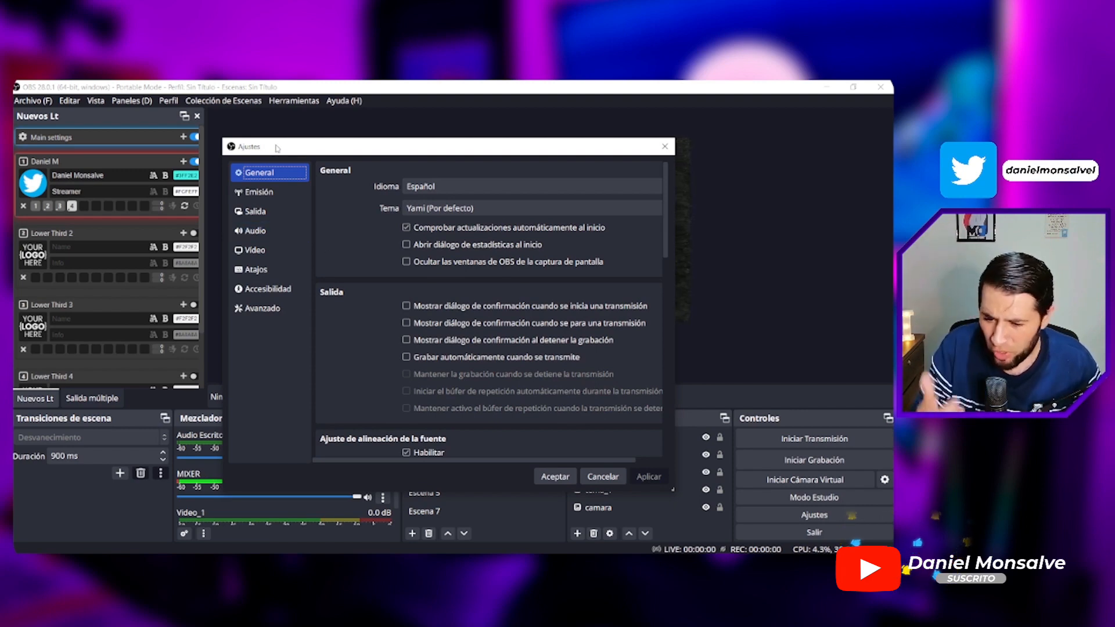
{"action": "left_click_drag", "start_coordinate": [276, 148], "coordinate": [237, 136]}
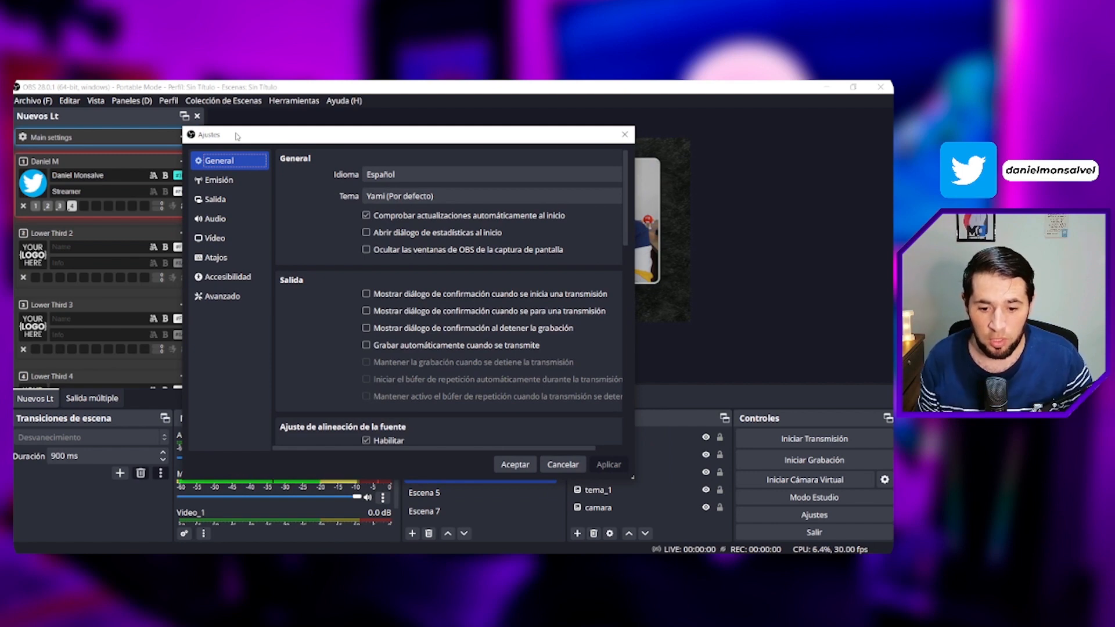
{"action": "left_click", "coordinate": [399, 192]}
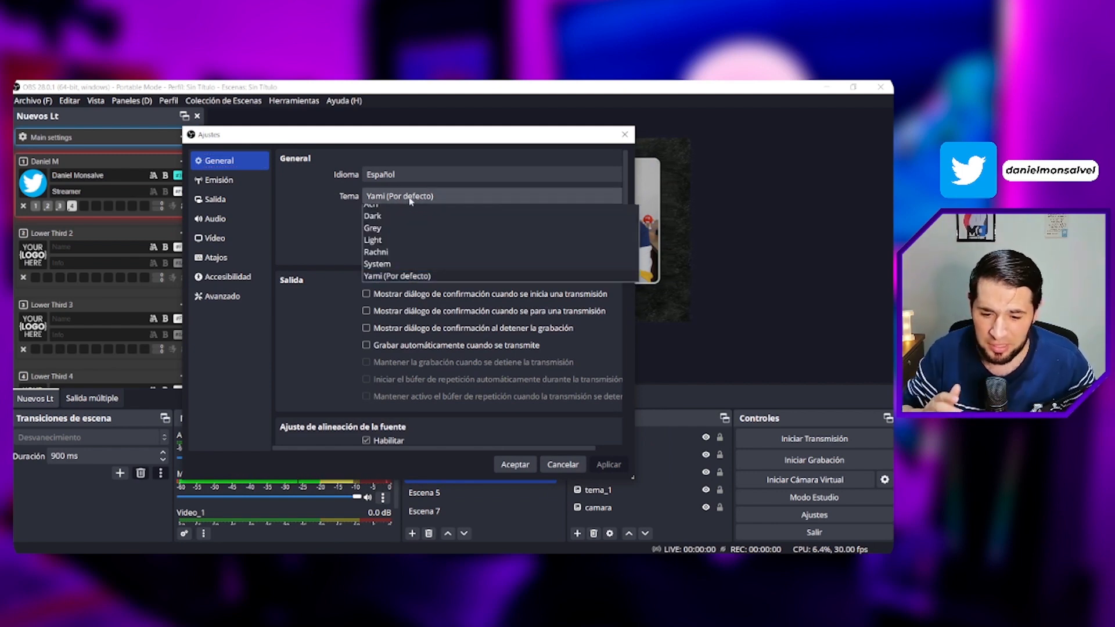
{"action": "left_click", "coordinate": [418, 283]}
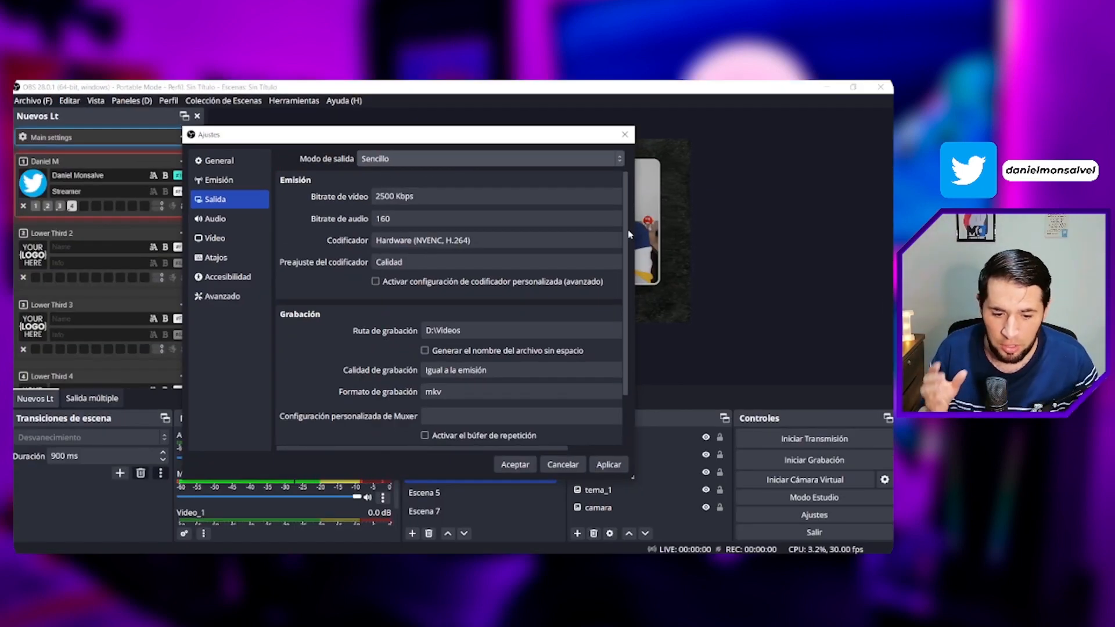
{"action": "mouse_move", "coordinate": [629, 234]}
{"action": "left_mouse_down"}
{"action": "mouse_move", "coordinate": [628, 304]}
{"action": "mouse_move", "coordinate": [624, 230]}
{"action": "left_mouse_up"}
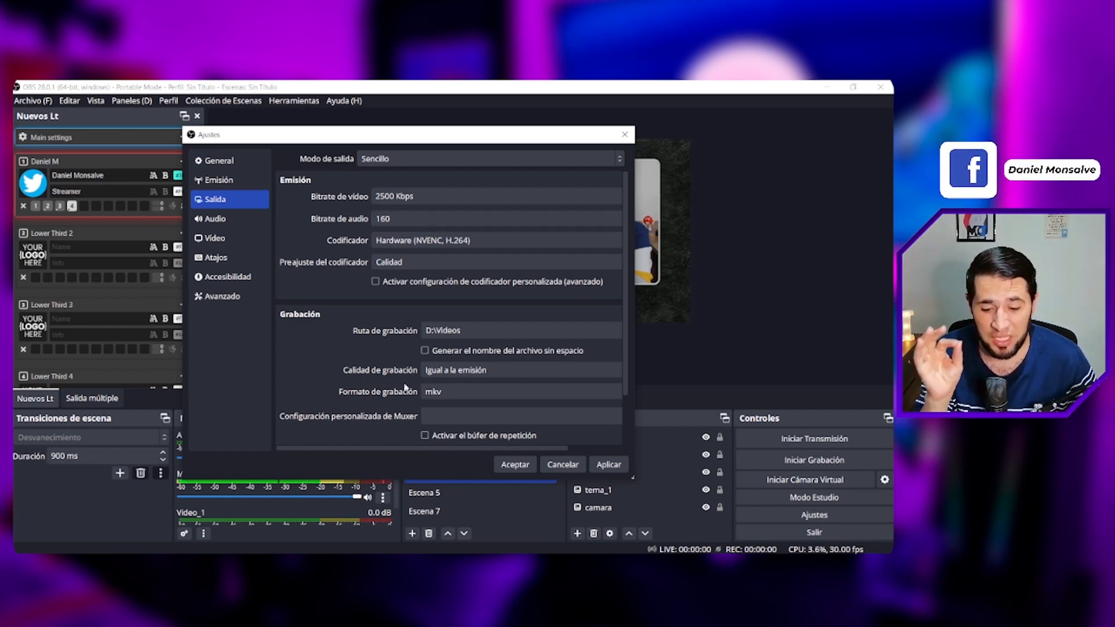
Switch to the browser's YouTube help article and highlight its title about live encoder configuration, bitrate and resolution
{"action": "key", "text": "alt+Tab"}
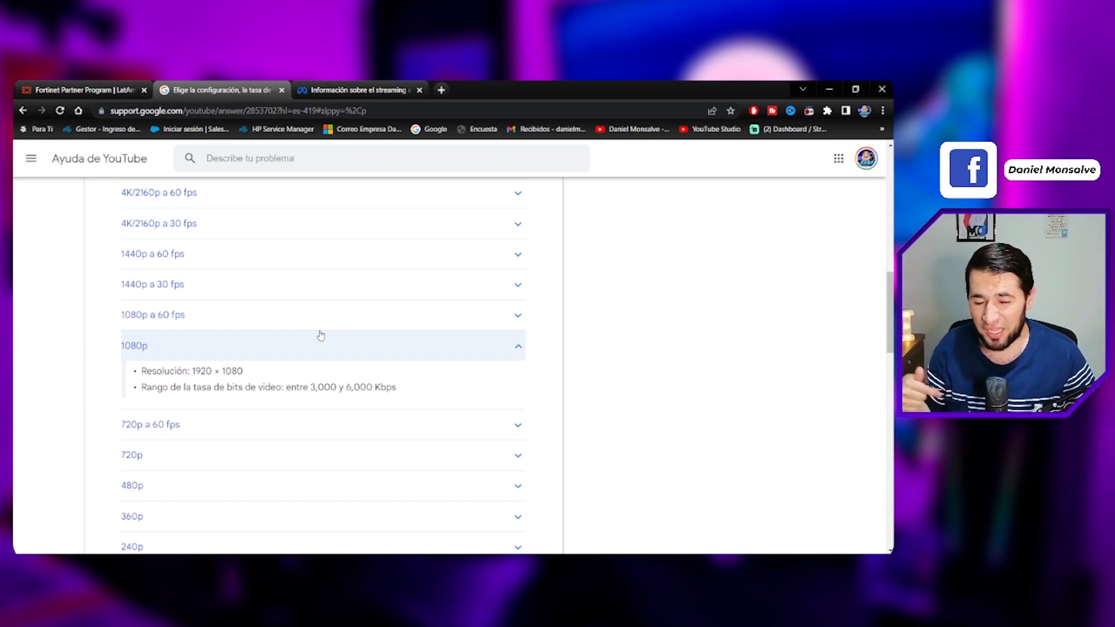
{"action": "scroll", "coordinate": [321, 336], "scroll_direction": "up", "scroll_amount": 10}
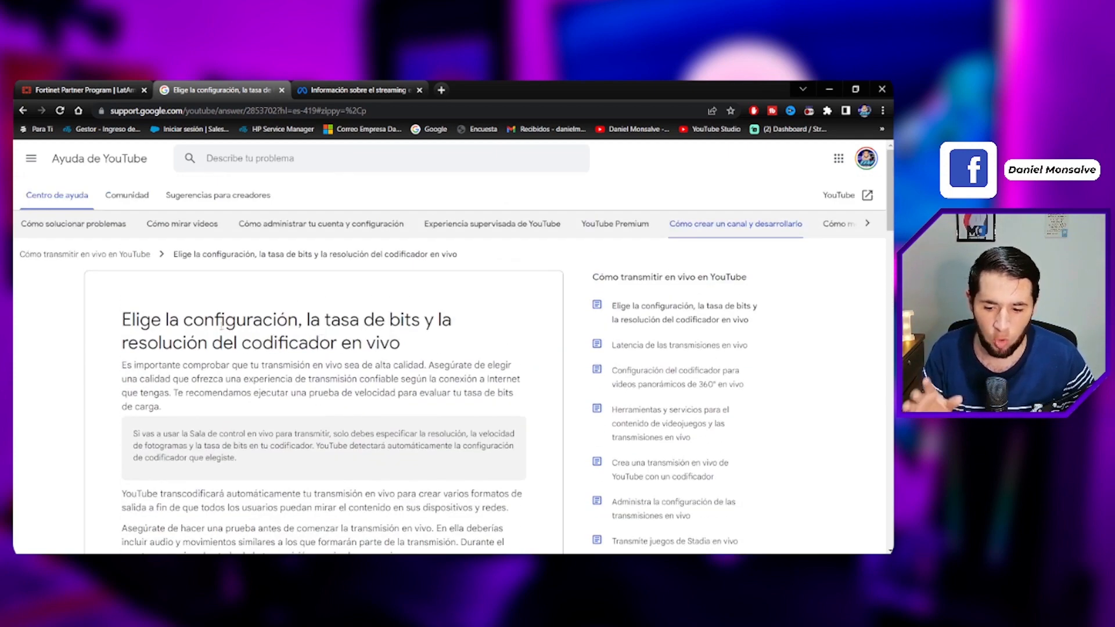
{"action": "left_click_drag", "start_coordinate": [205, 321], "coordinate": [413, 320]}
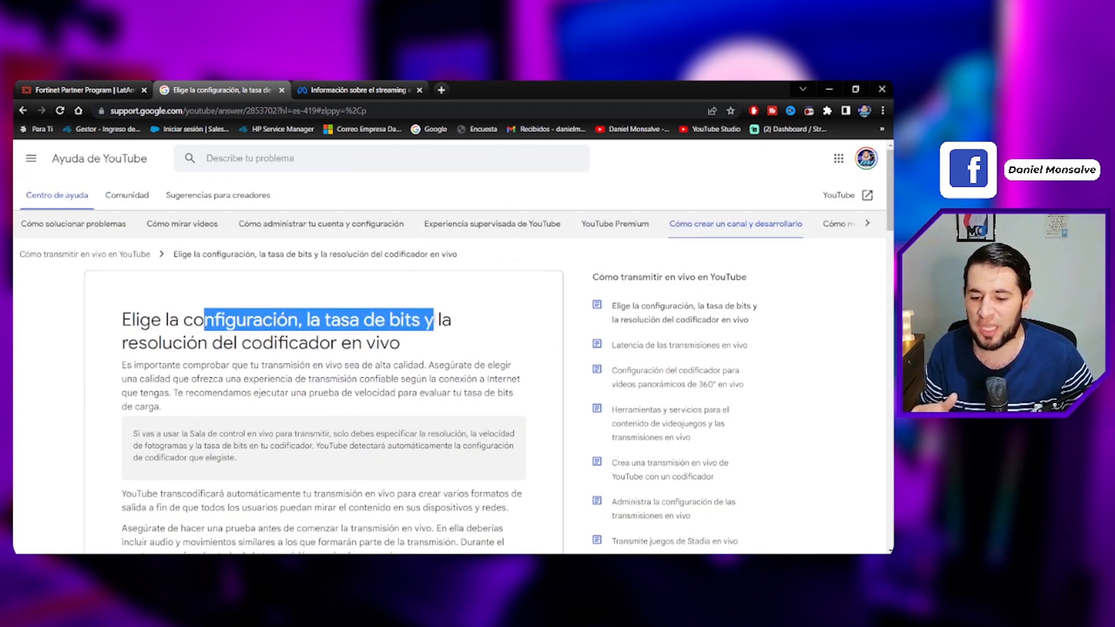
{"action": "left_click_drag", "start_coordinate": [442, 320], "coordinate": [237, 344]}
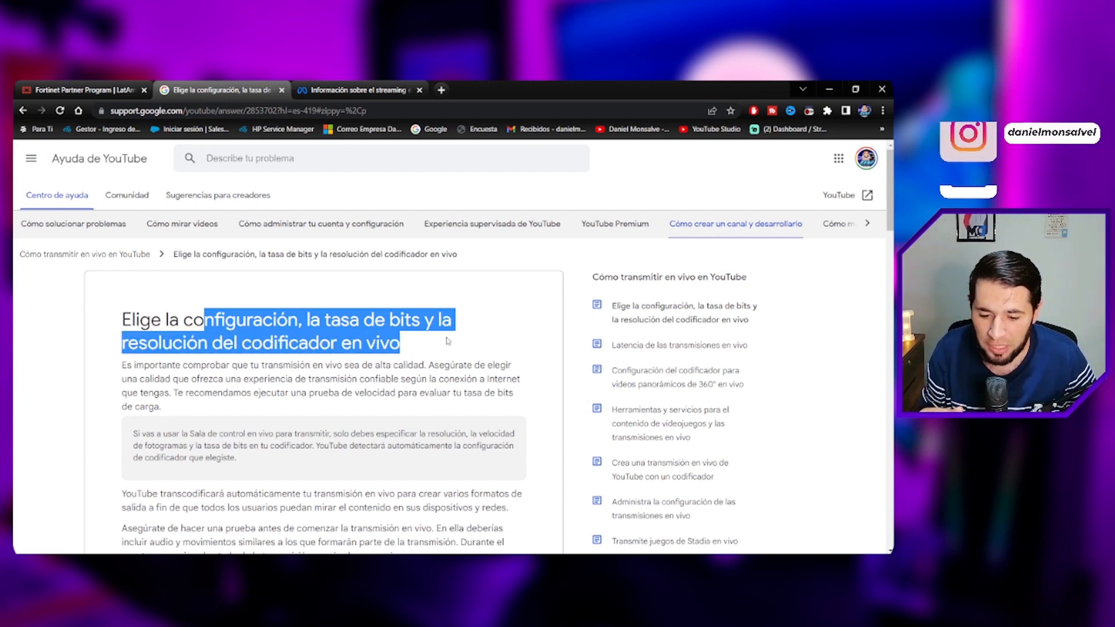
Examine the recommended 1080p resolution and video bitrate range in the YouTube help article
{"action": "scroll", "coordinate": [448, 341], "scroll_direction": "down", "scroll_amount": 5}
{"action": "scroll", "coordinate": [447, 341], "scroll_direction": "down", "scroll_amount": 8}
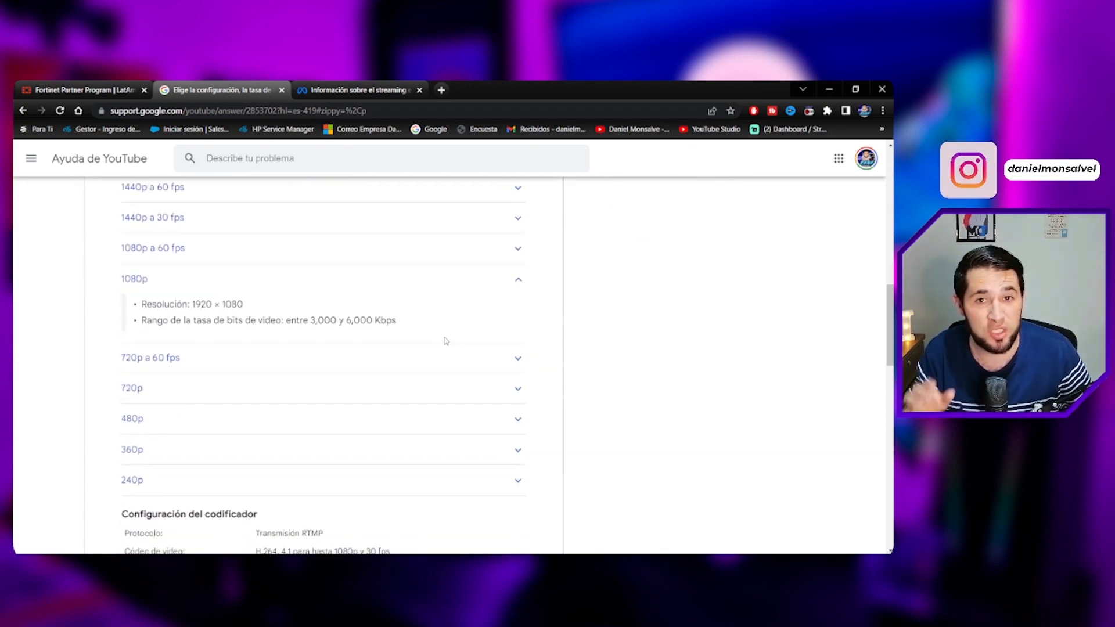
{"action": "scroll", "coordinate": [446, 341], "scroll_direction": "down", "scroll_amount": 1}
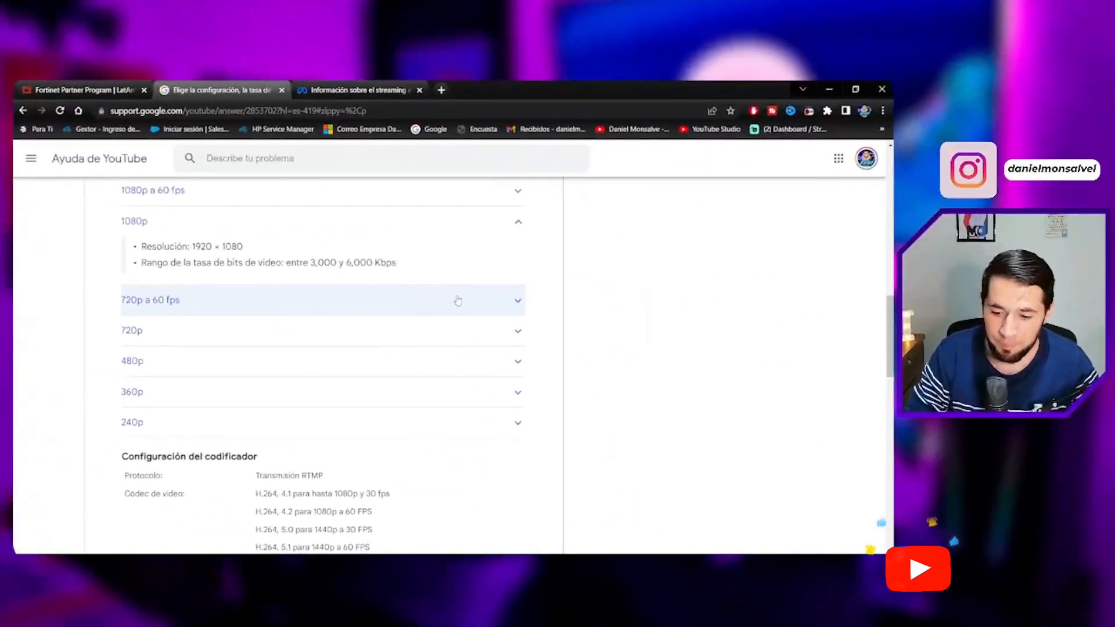
{"action": "scroll", "coordinate": [435, 300], "scroll_direction": "up", "scroll_amount": 1}
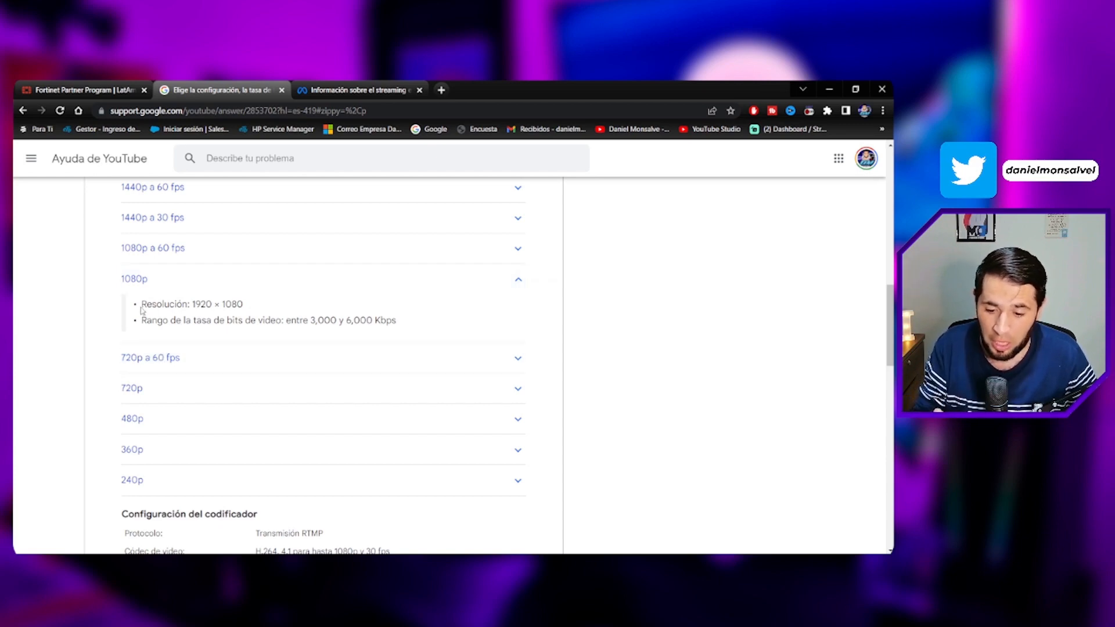
{"action": "left_click_drag", "start_coordinate": [142, 311], "coordinate": [222, 307]}
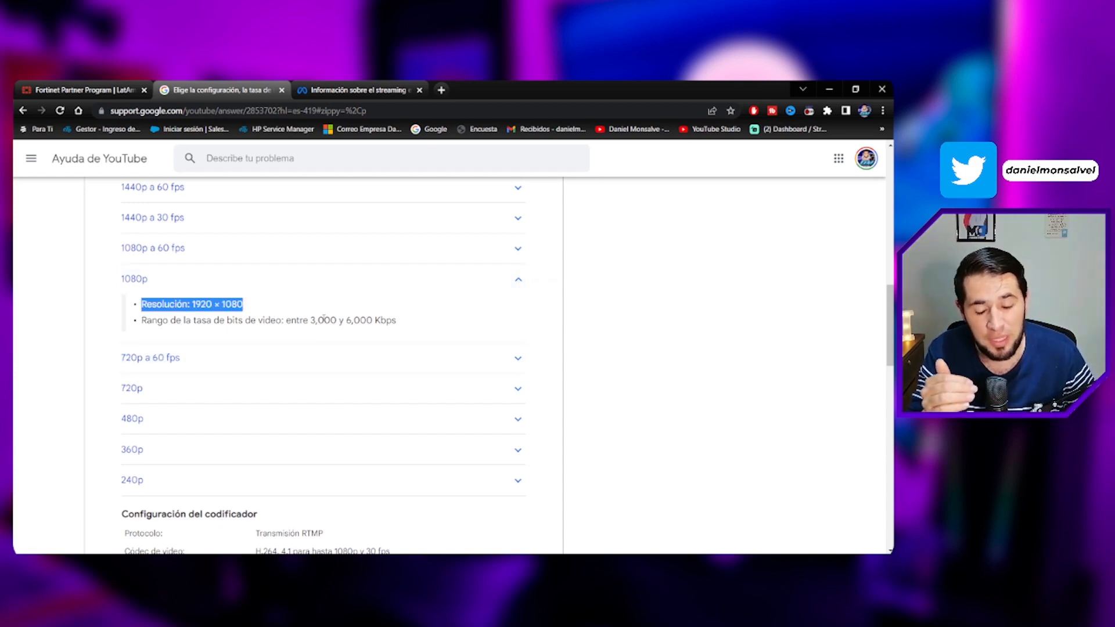
{"action": "left_click_drag", "start_coordinate": [311, 321], "coordinate": [406, 323]}
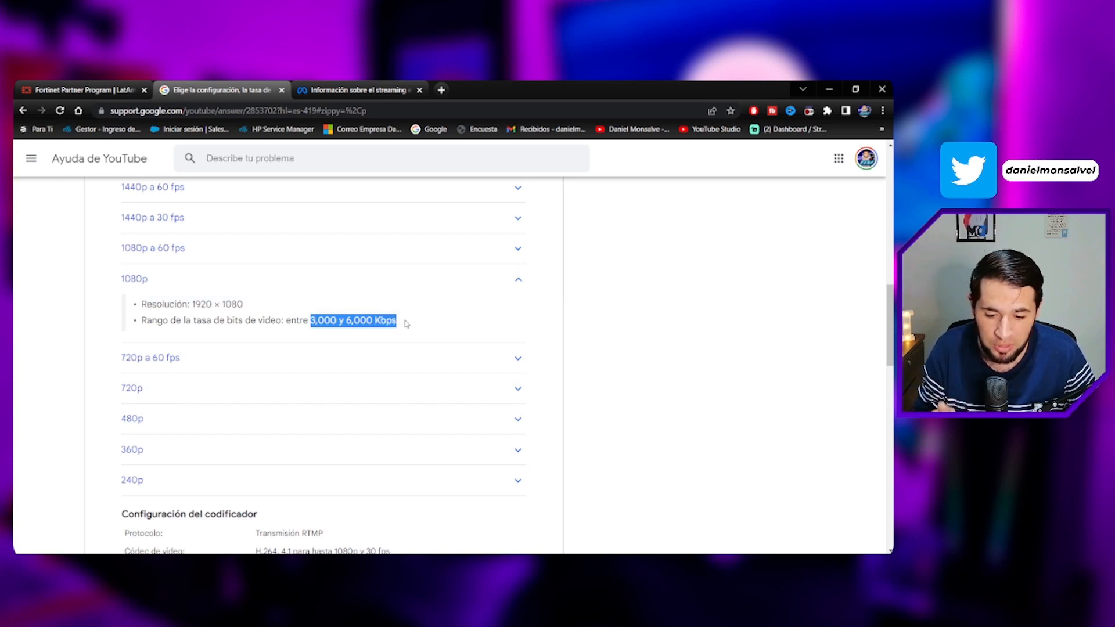
Annotate the 1080p bitrate range with red arrows and the labels 3Mbps and 6Mbps, and close the annotation
{"action": "left_click", "coordinate": [433, 313]}
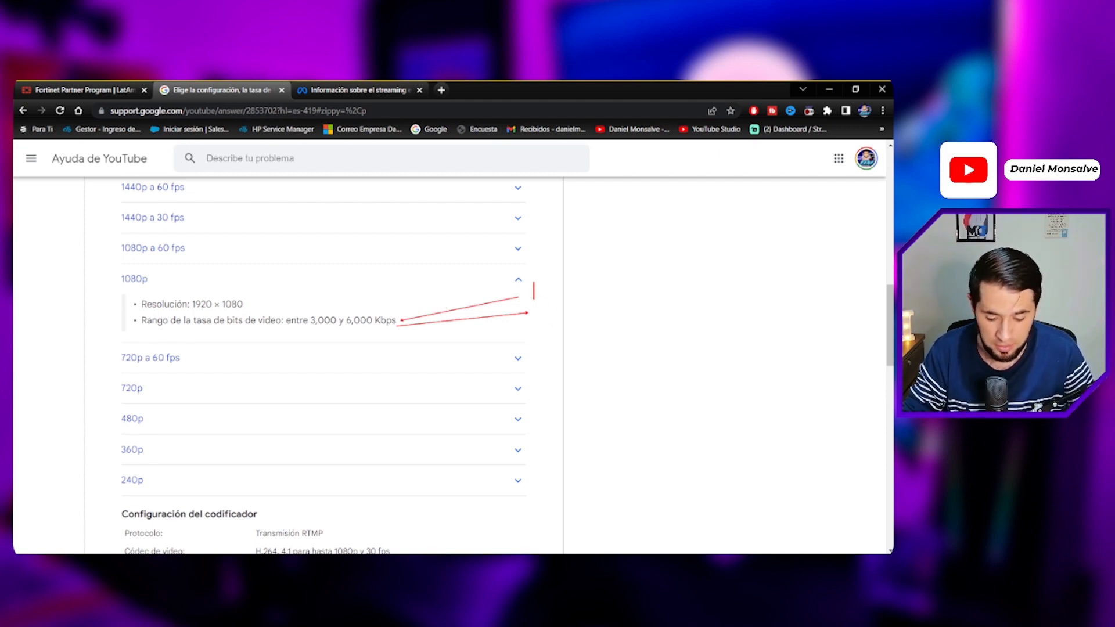
{"action": "type", "text": "3Mbps"}
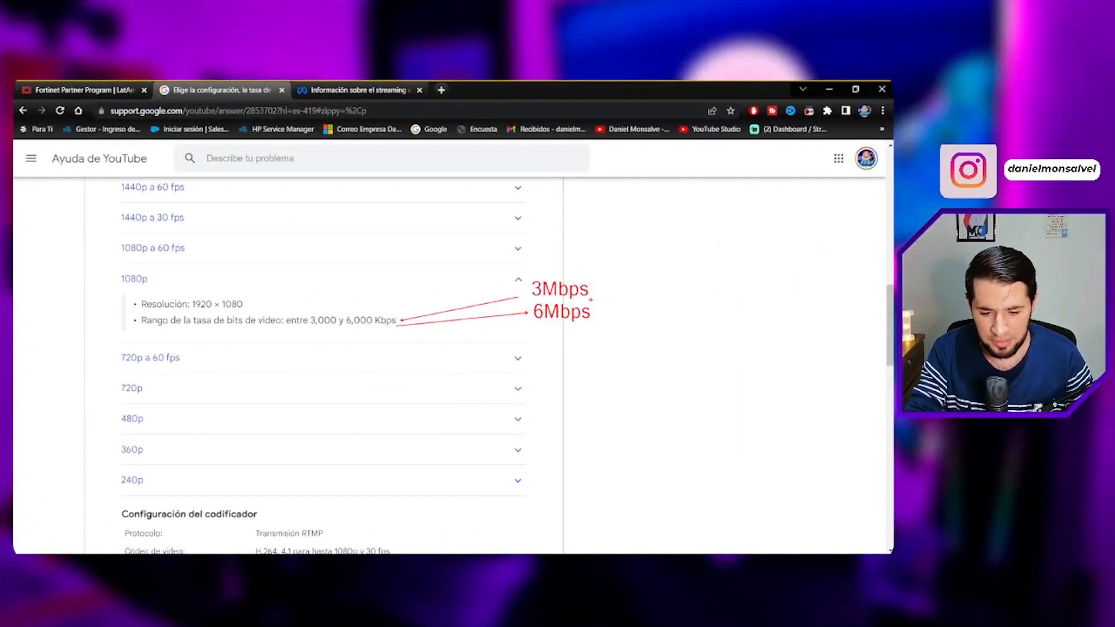
{"action": "key", "text": "Escape"}
Examine the article's encoder and advanced settings: frame rate, bitrate encoding, audio sample rate and audio bitrate
{"action": "scroll", "coordinate": [593, 304], "scroll_direction": "down", "scroll_amount": 4}
{"action": "scroll", "coordinate": [593, 303], "scroll_direction": "down", "scroll_amount": 3}
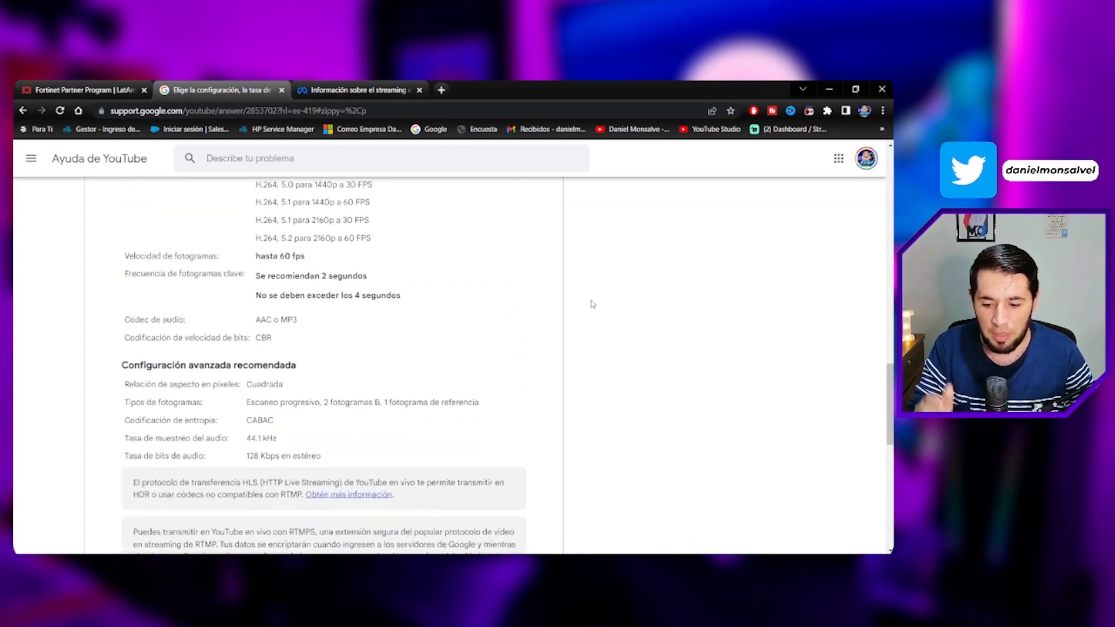
{"action": "scroll", "coordinate": [592, 304], "scroll_direction": "up", "scroll_amount": 2}
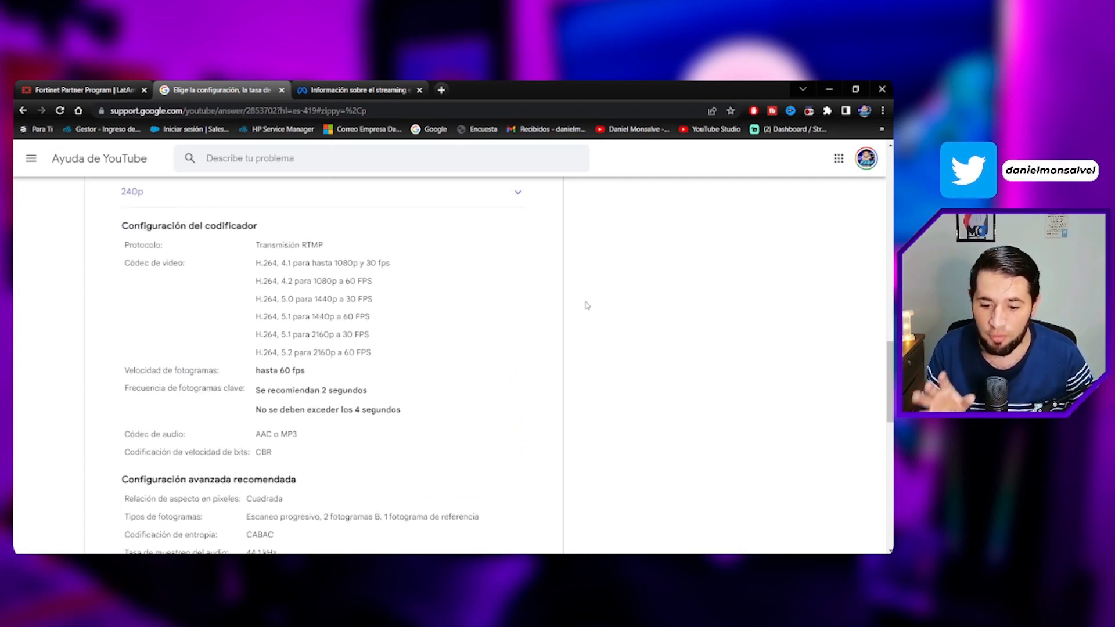
{"action": "scroll", "coordinate": [586, 304], "scroll_direction": "down", "scroll_amount": 2}
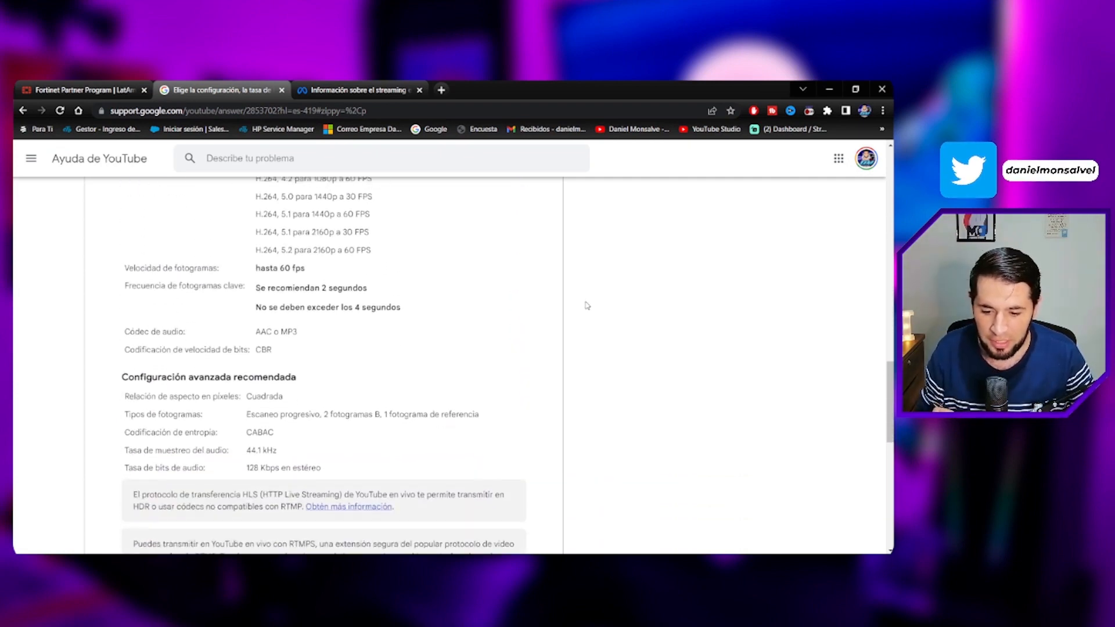
{"action": "left_click_drag", "start_coordinate": [157, 254], "coordinate": [324, 262]}
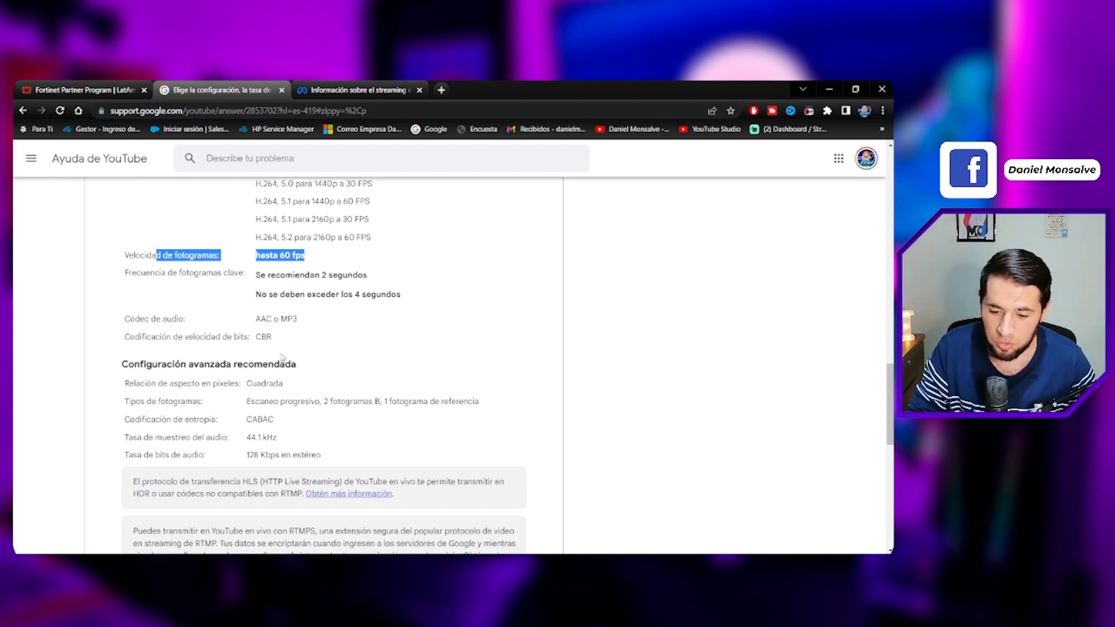
{"action": "left_click_drag", "start_coordinate": [147, 337], "coordinate": [320, 332]}
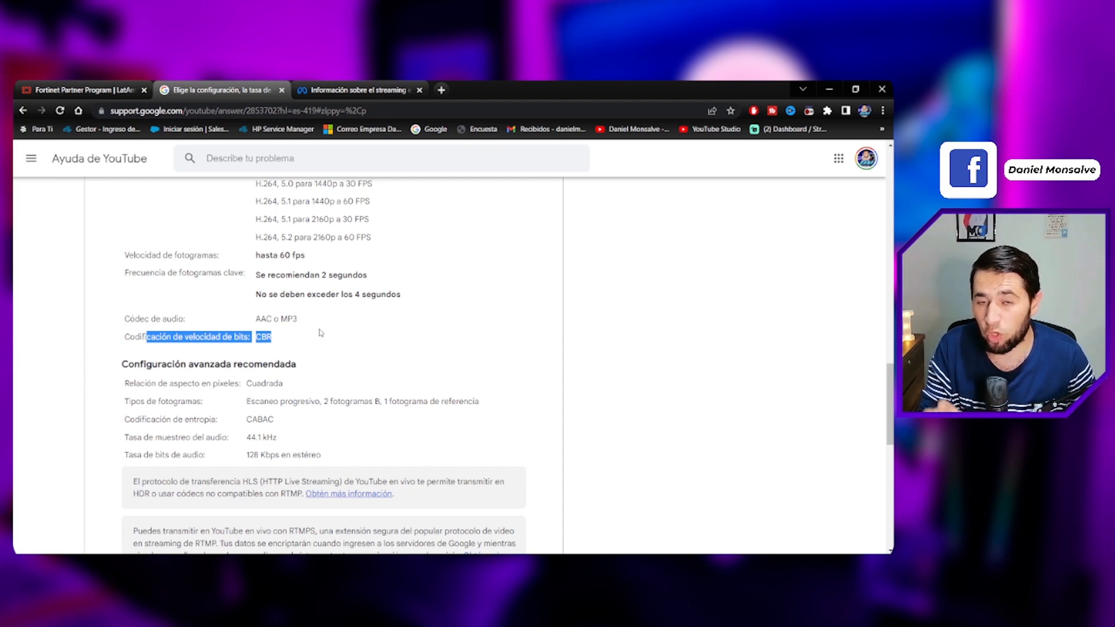
{"action": "left_click_drag", "start_coordinate": [172, 439], "coordinate": [298, 439]}
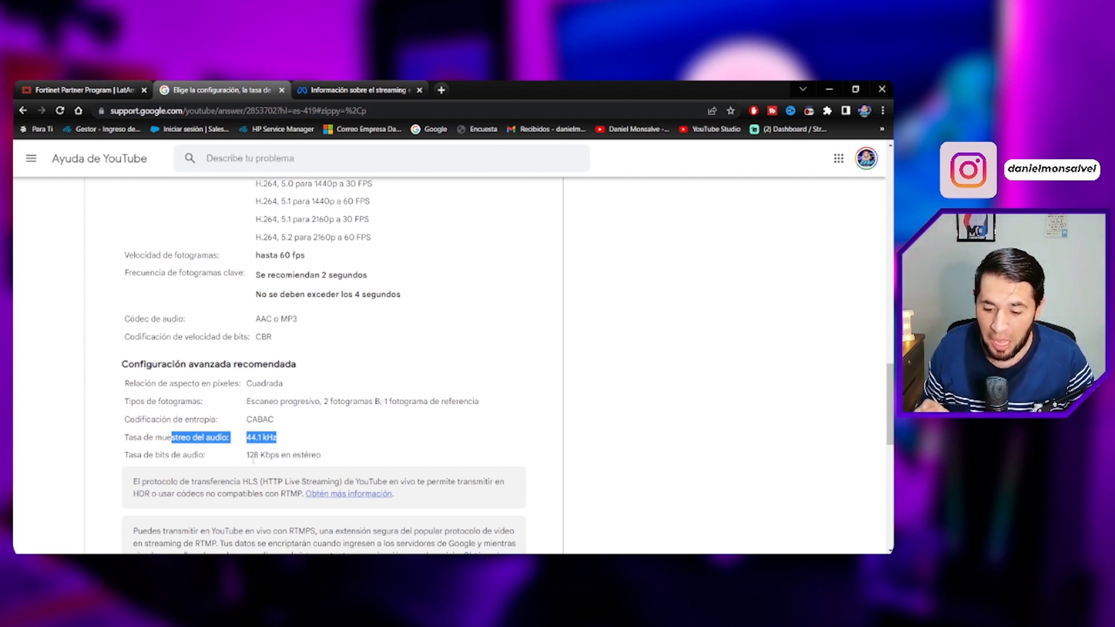
{"action": "left_click_drag", "start_coordinate": [248, 456], "coordinate": [408, 376]}
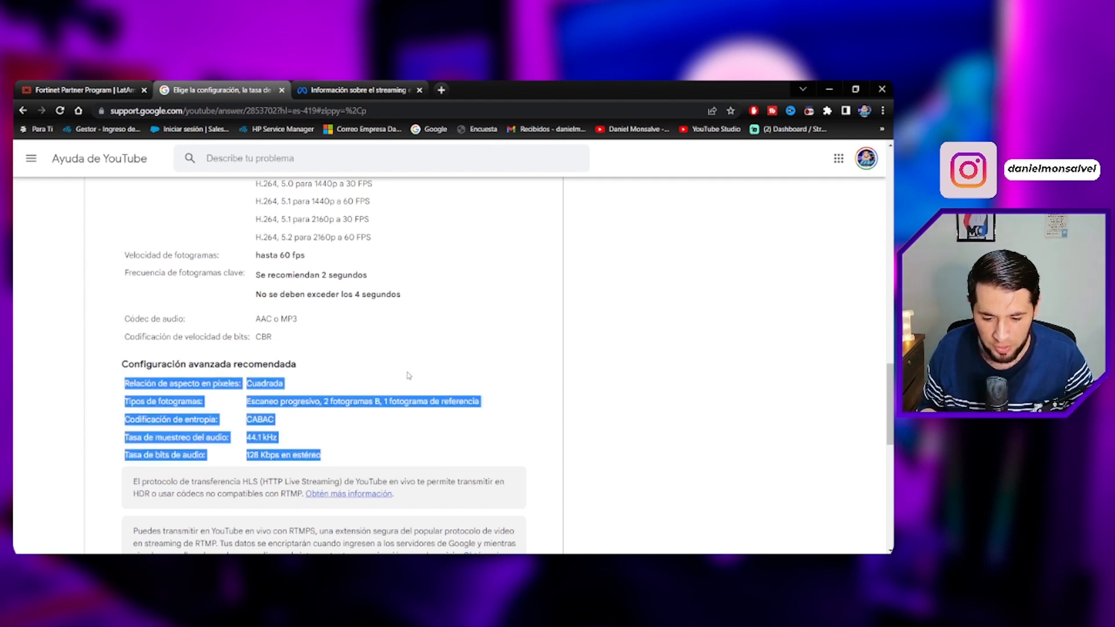
{"action": "left_click", "coordinate": [440, 407]}
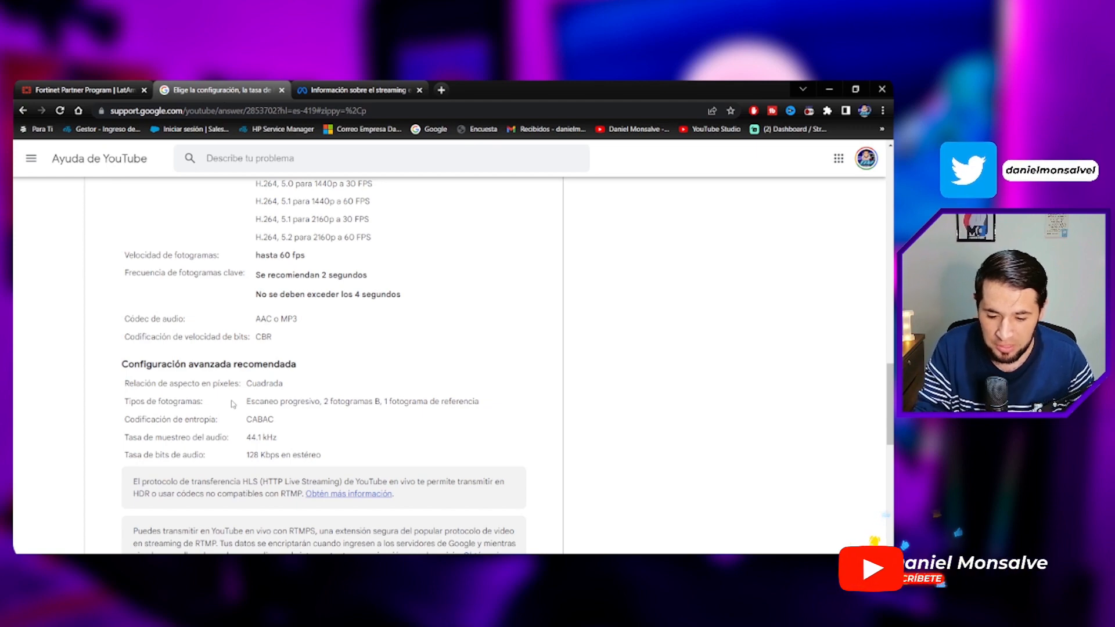
Switch back to OBS and set the streaming video bitrate to 3000 Kbps
{"action": "key", "text": "alt+Tab"}
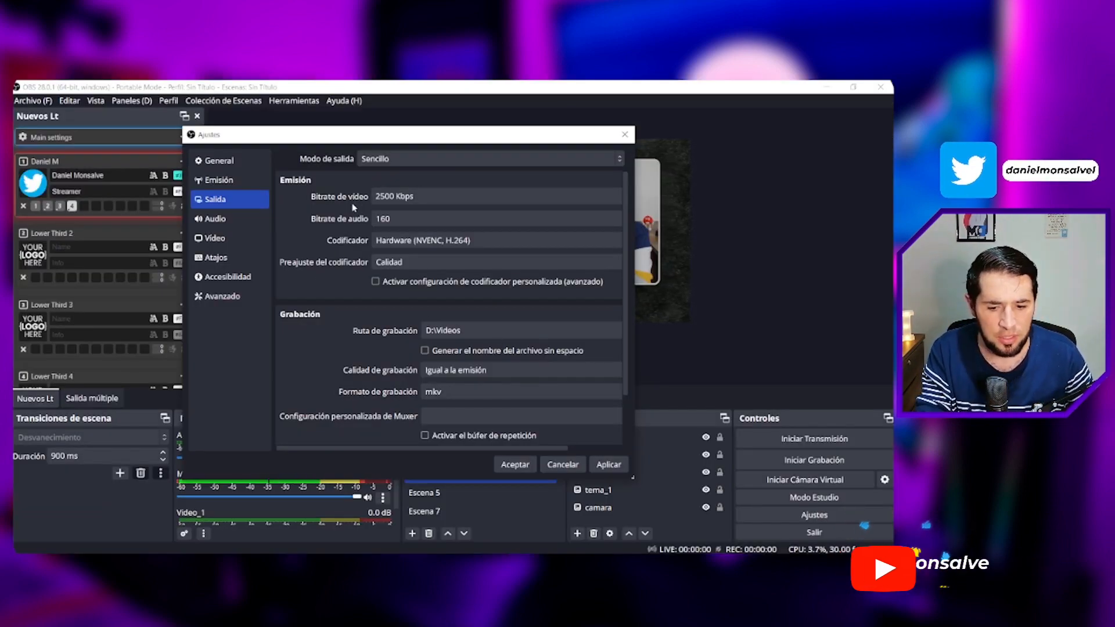
{"action": "left_click_drag", "start_coordinate": [396, 196], "coordinate": [367, 198]}
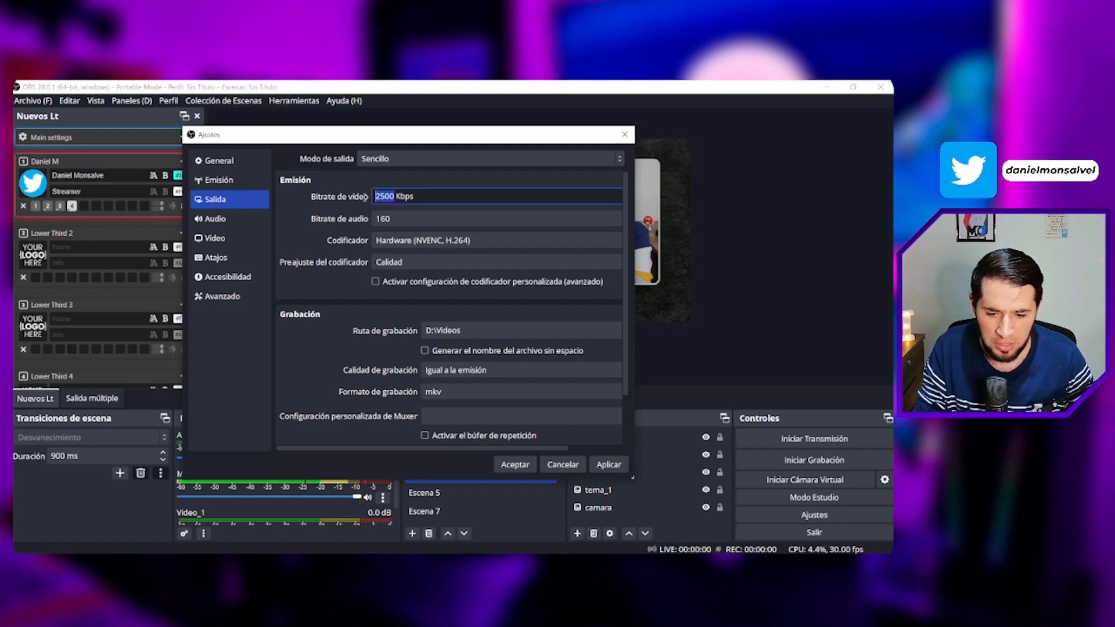
{"action": "type", "text": "3000"}
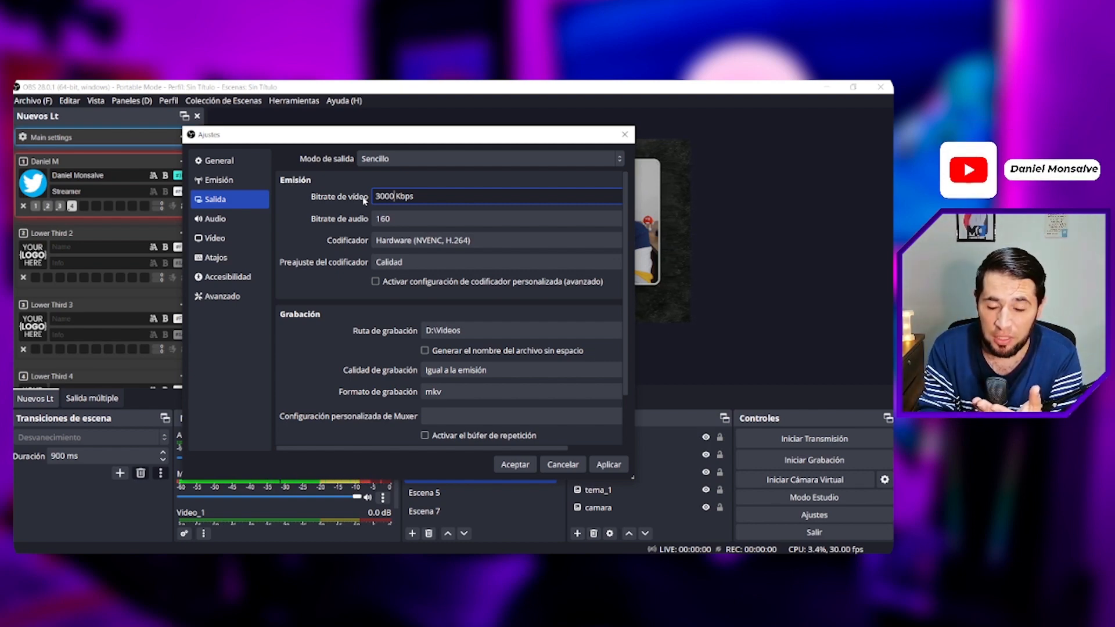
Set the streaming audio bitrate to 128
{"action": "left_click", "coordinate": [399, 220]}
{"action": "left_click", "coordinate": [399, 220]}
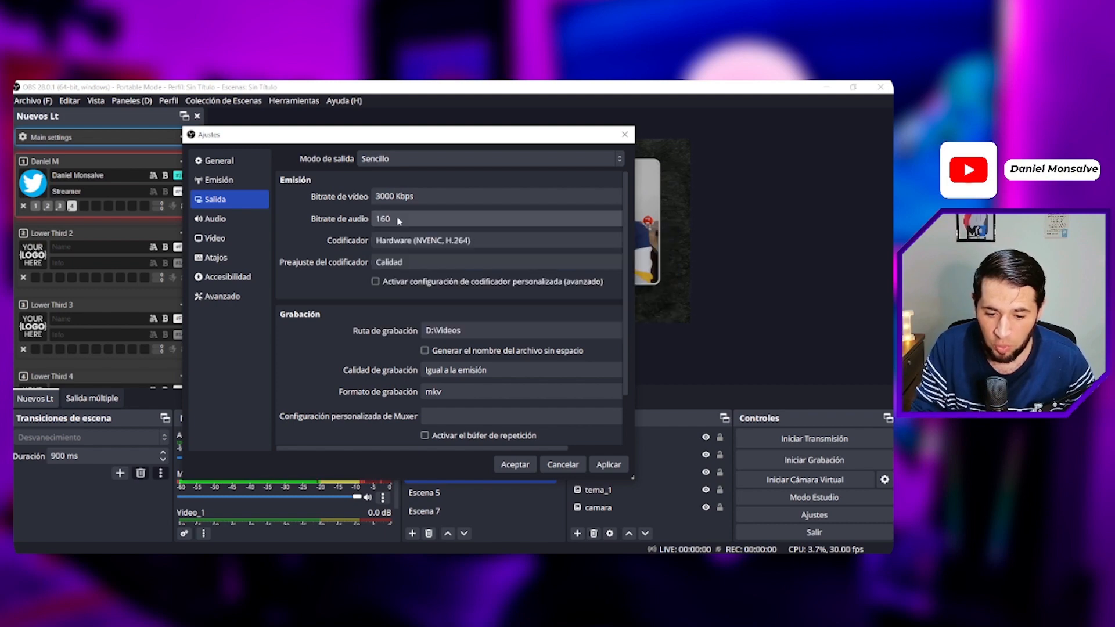
{"action": "left_click", "coordinate": [399, 220]}
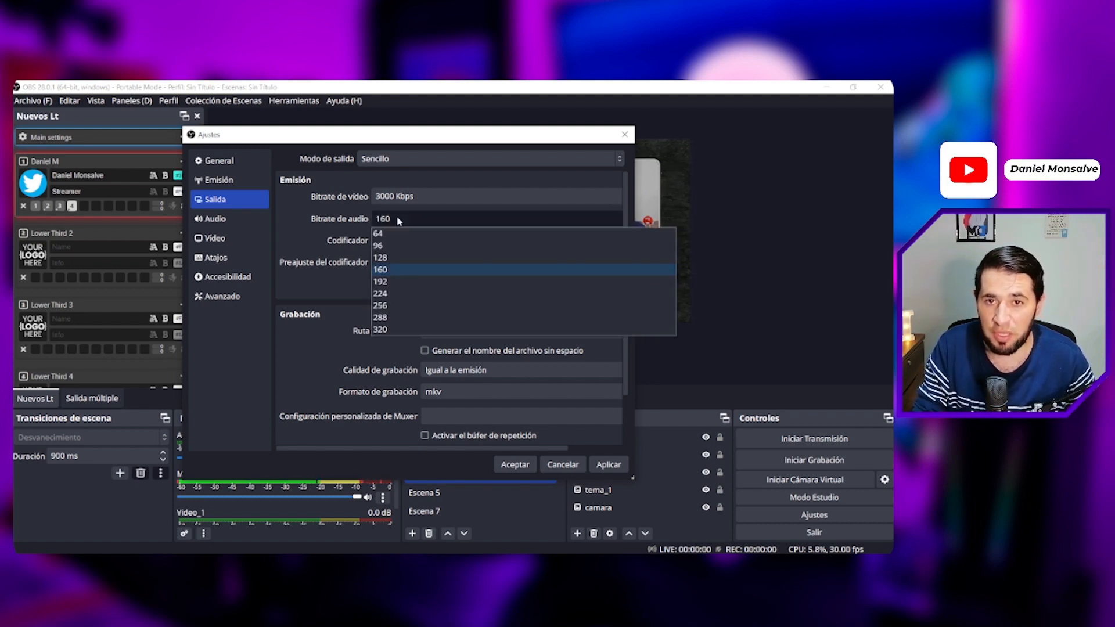
{"action": "left_click", "coordinate": [399, 262]}
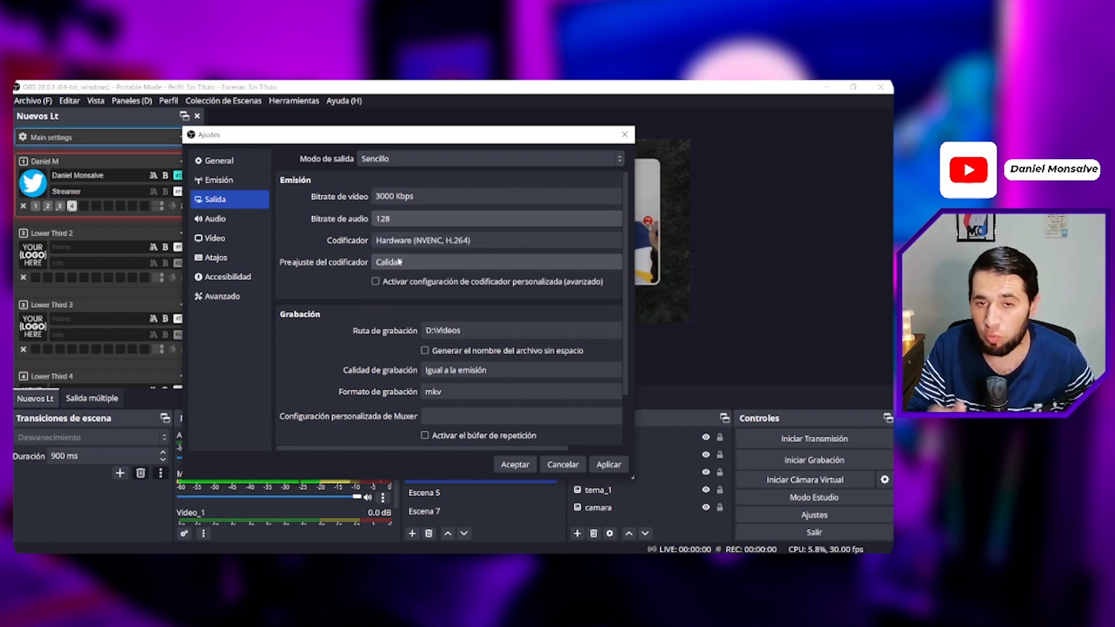
Widen the settings window and reposition it so the full output fields are visible
{"action": "left_click", "coordinate": [408, 241]}
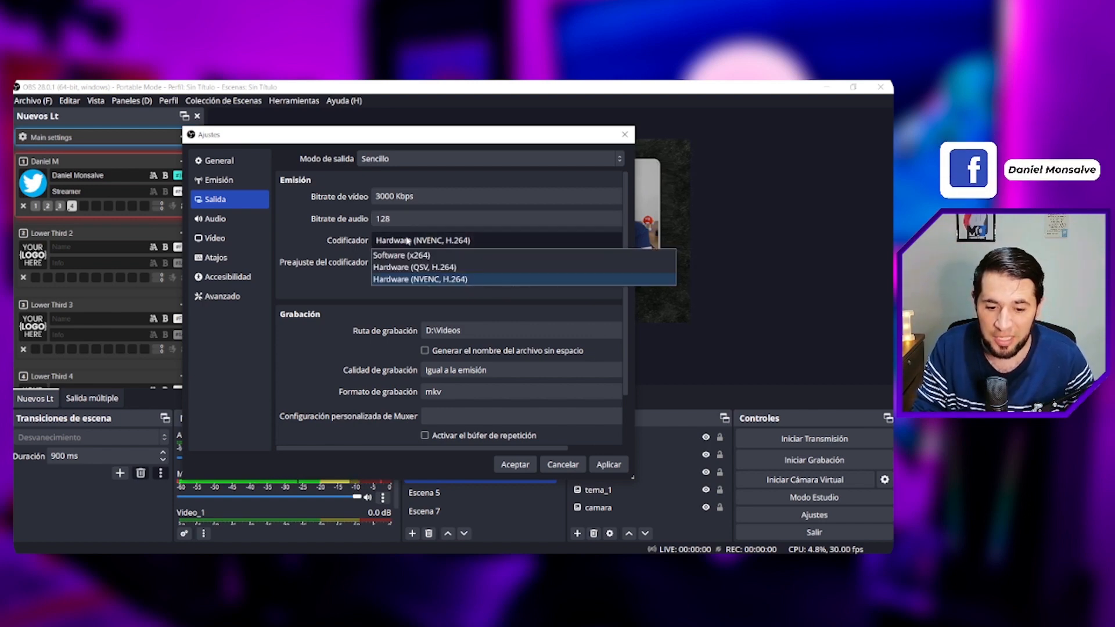
{"action": "left_click", "coordinate": [408, 240]}
{"action": "left_click_drag", "start_coordinate": [635, 256], "coordinate": [796, 257]}
{"action": "left_click_drag", "start_coordinate": [404, 139], "coordinate": [338, 132]}
Select Hardware (NVENC, H.264) as the streaming encoder and Calidad as the encoder preset
{"action": "left_click", "coordinate": [481, 238]}
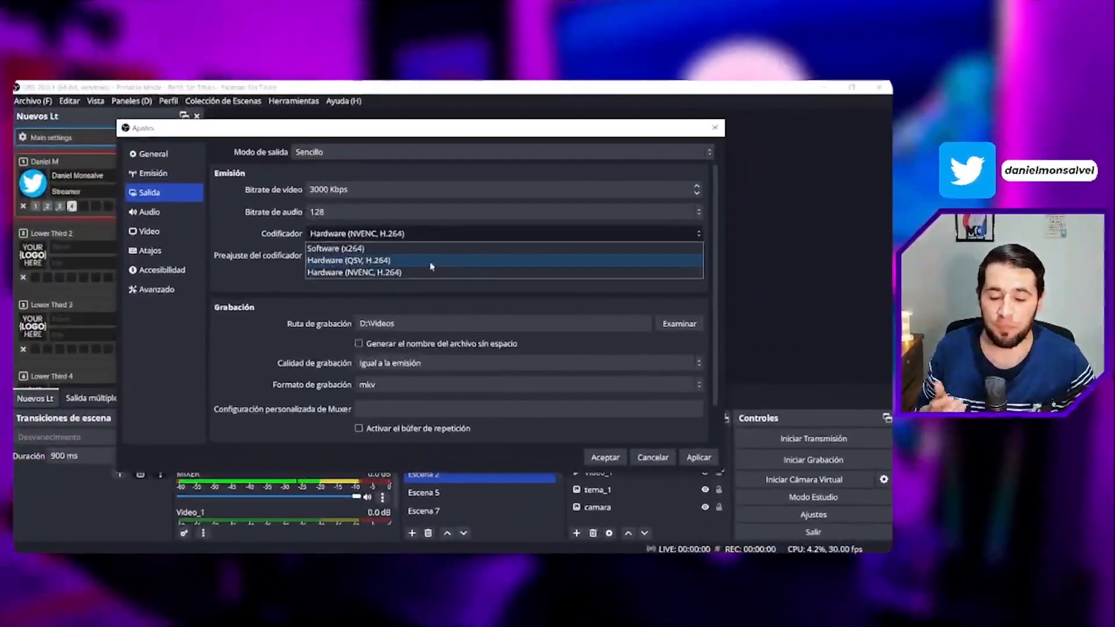
{"action": "left_click", "coordinate": [415, 272]}
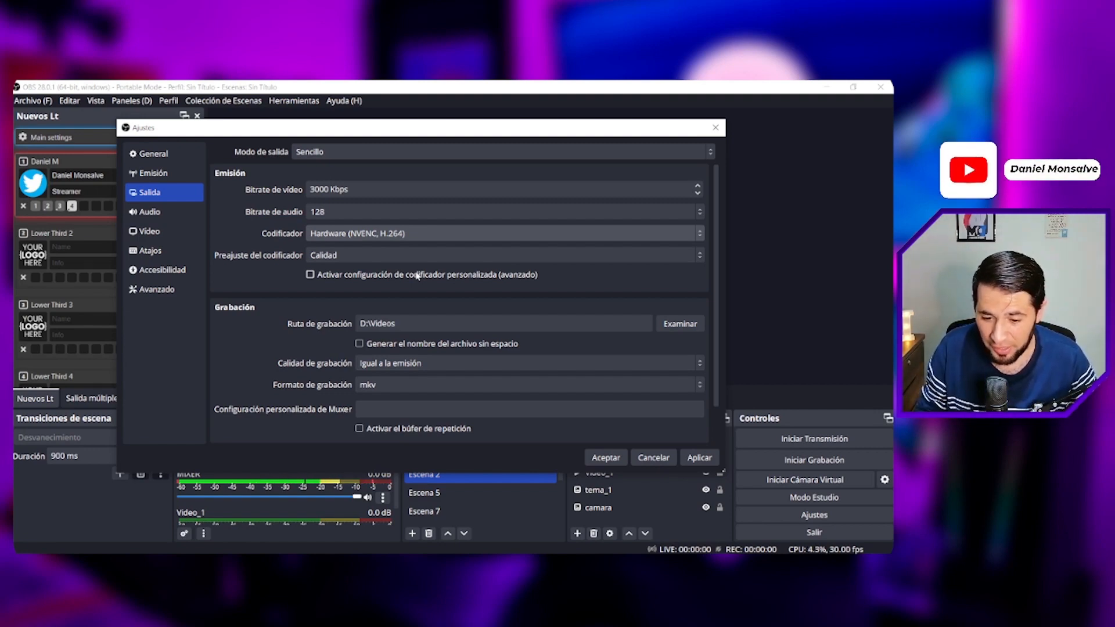
{"action": "left_click", "coordinate": [352, 255]}
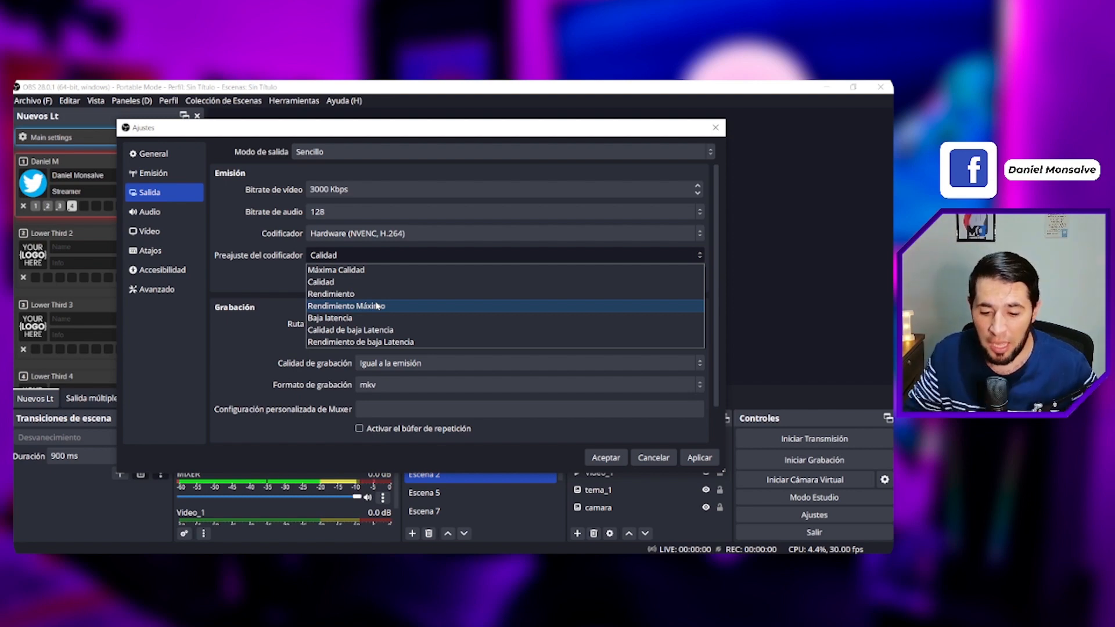
{"action": "left_click", "coordinate": [346, 285]}
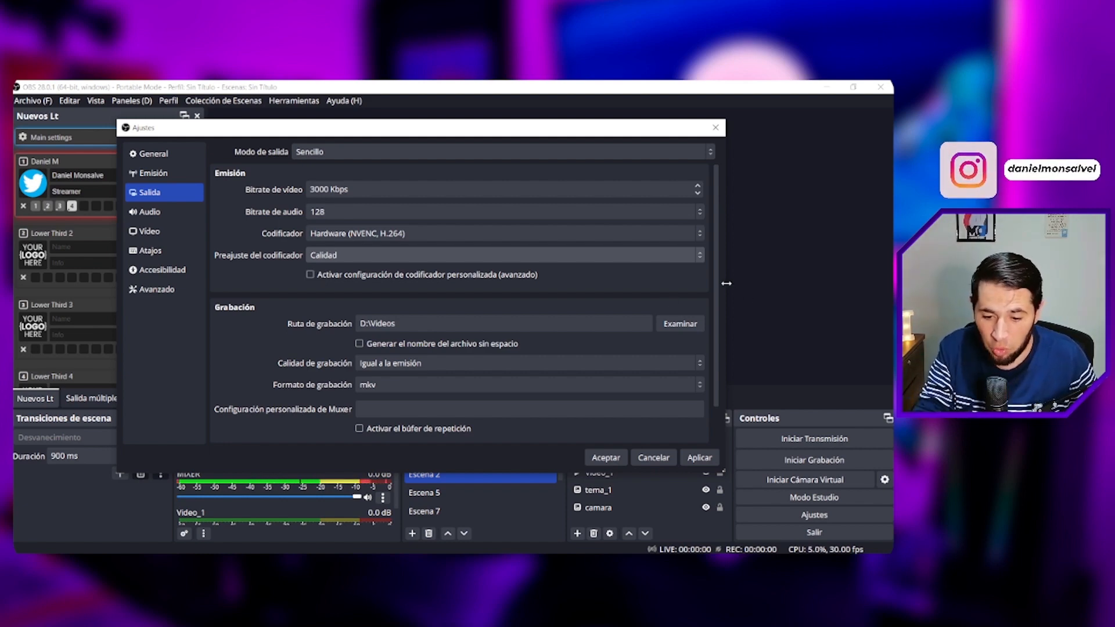
Review the recording path and quality, and set the recording format to mp4
{"action": "scroll", "coordinate": [222, 269], "scroll_direction": "down", "scroll_amount": 1}
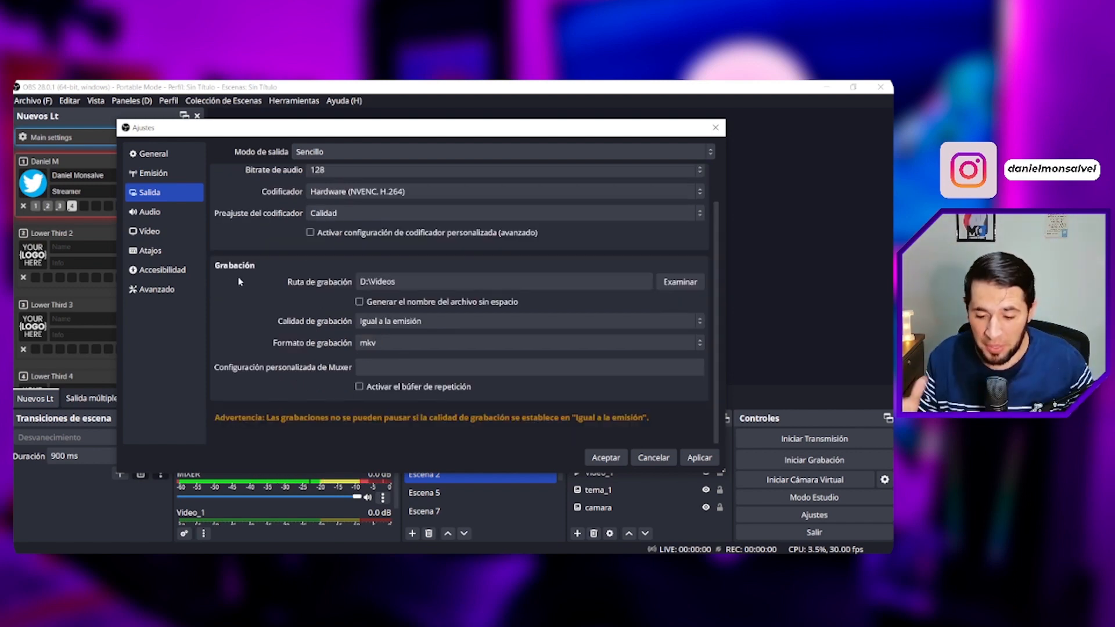
{"action": "left_click_drag", "start_coordinate": [396, 283], "coordinate": [350, 288]}
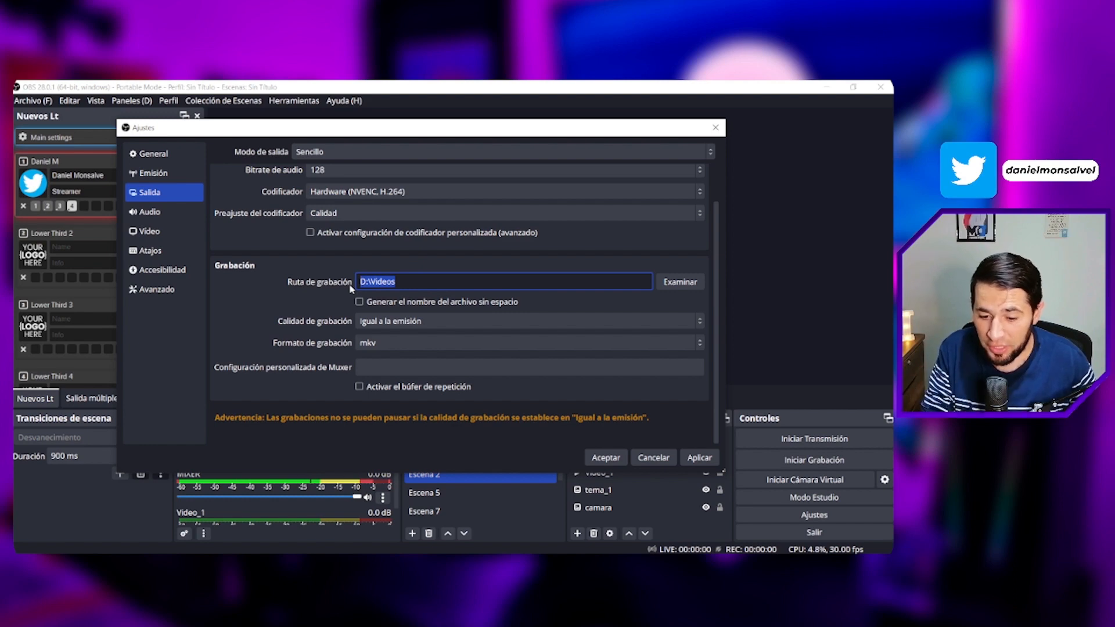
{"action": "left_click", "coordinate": [299, 326]}
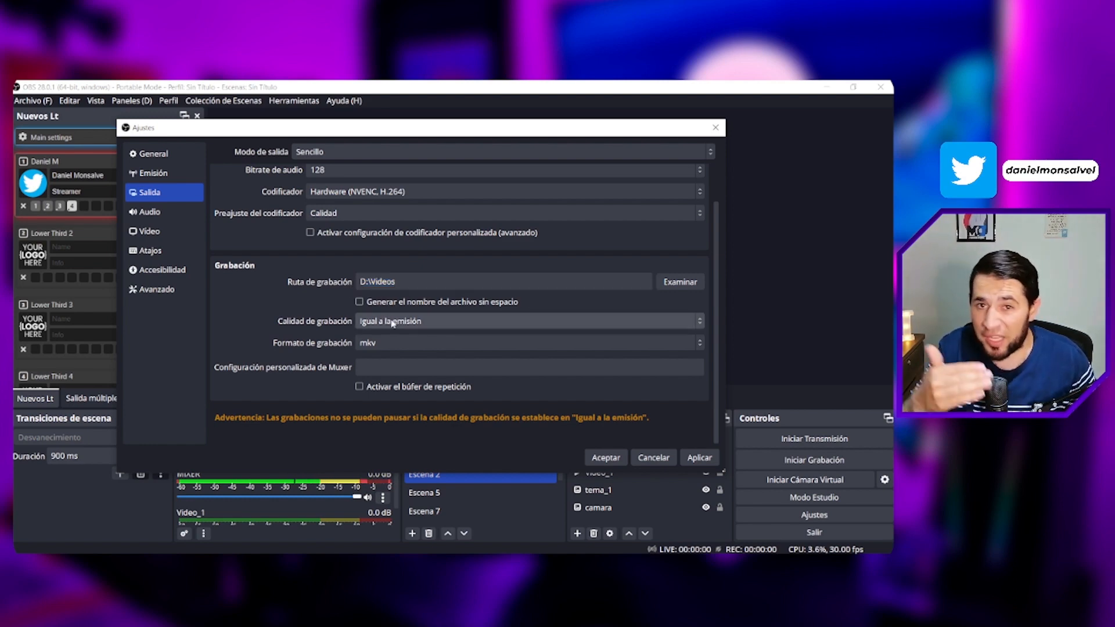
{"action": "scroll", "coordinate": [308, 301], "scroll_direction": "up", "scroll_amount": 2}
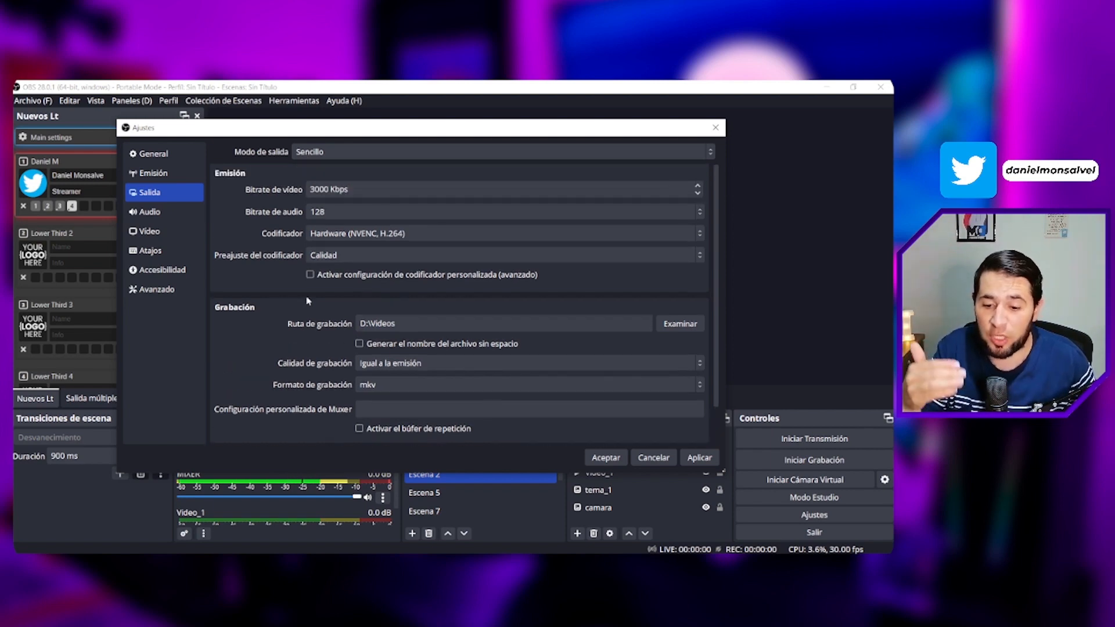
{"action": "scroll", "coordinate": [308, 301], "scroll_direction": "down", "scroll_amount": 2}
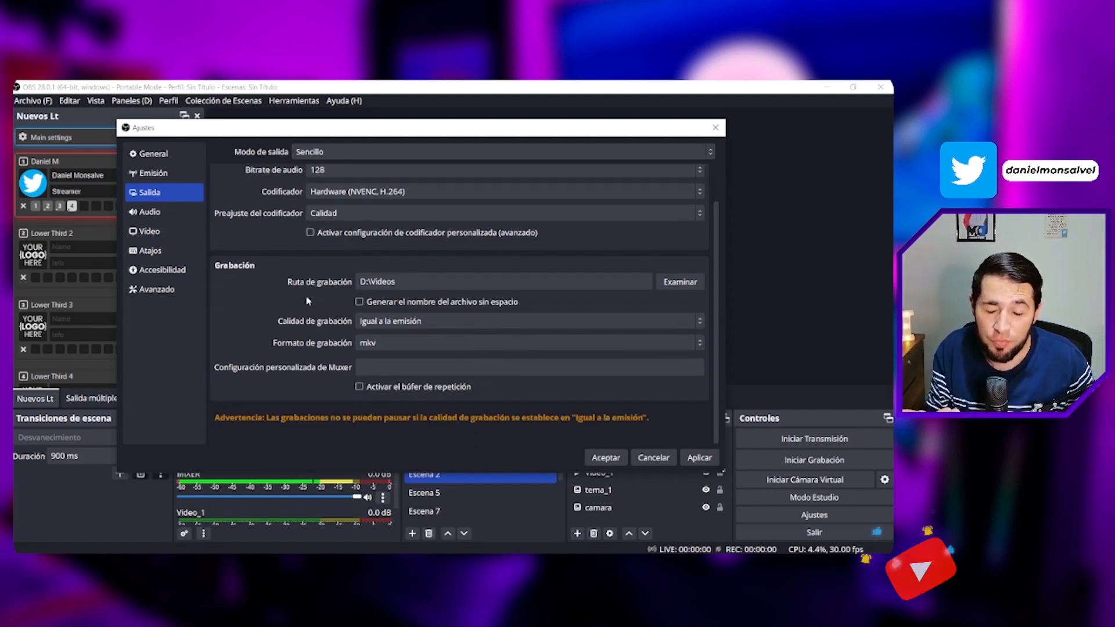
{"action": "left_click", "coordinate": [418, 342]}
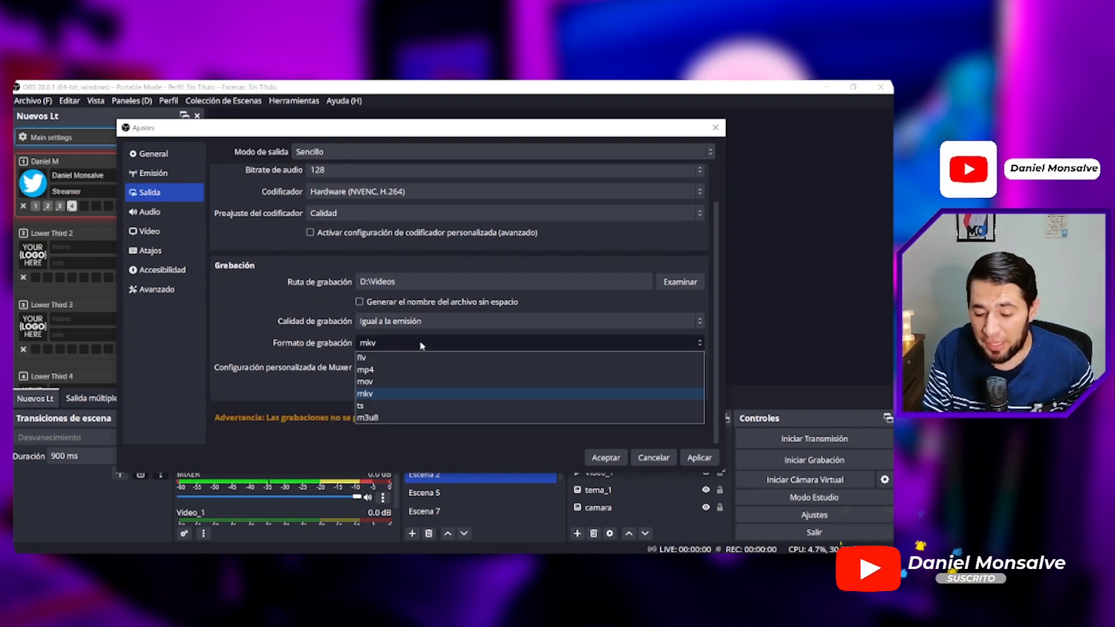
{"action": "left_click", "coordinate": [393, 369]}
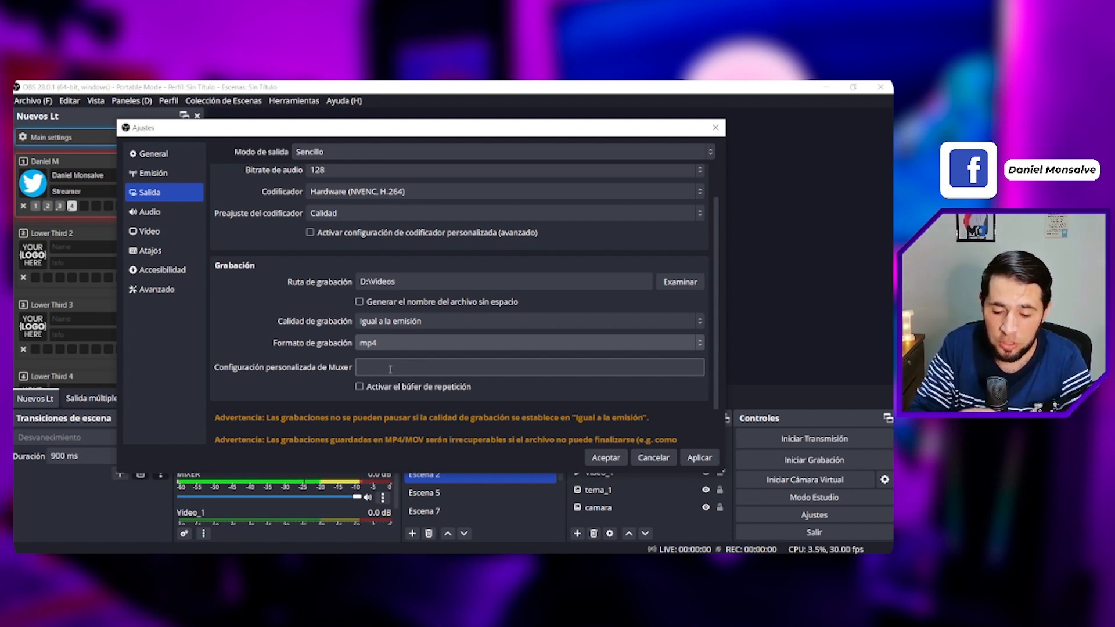
{"action": "scroll", "coordinate": [277, 386], "scroll_direction": "down", "scroll_amount": 1}
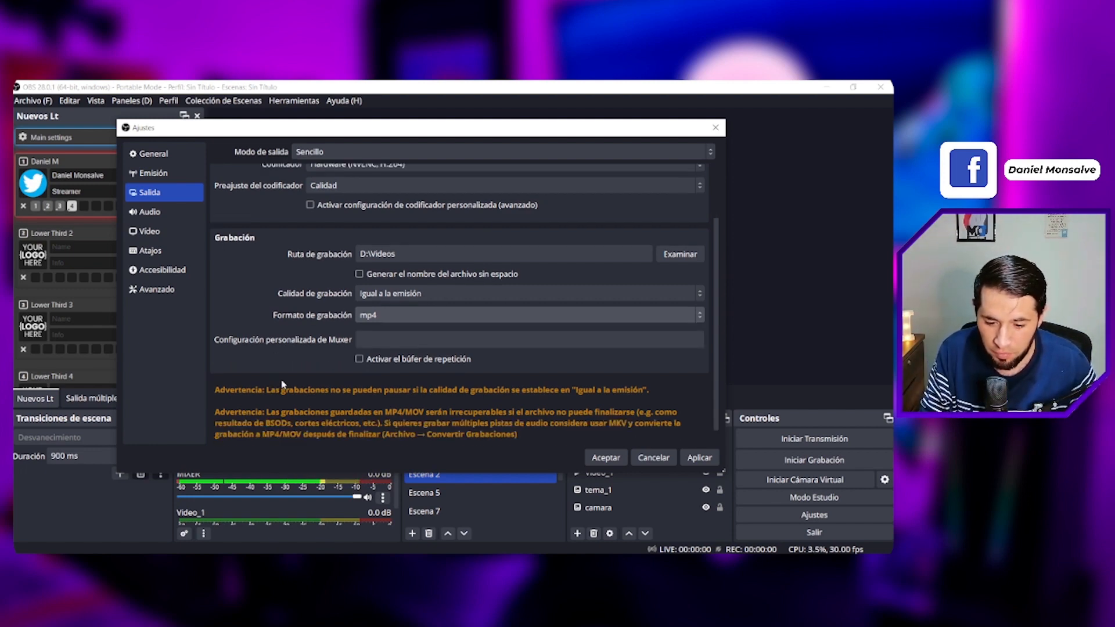
{"action": "scroll", "coordinate": [285, 387], "scroll_direction": "down", "scroll_amount": 1}
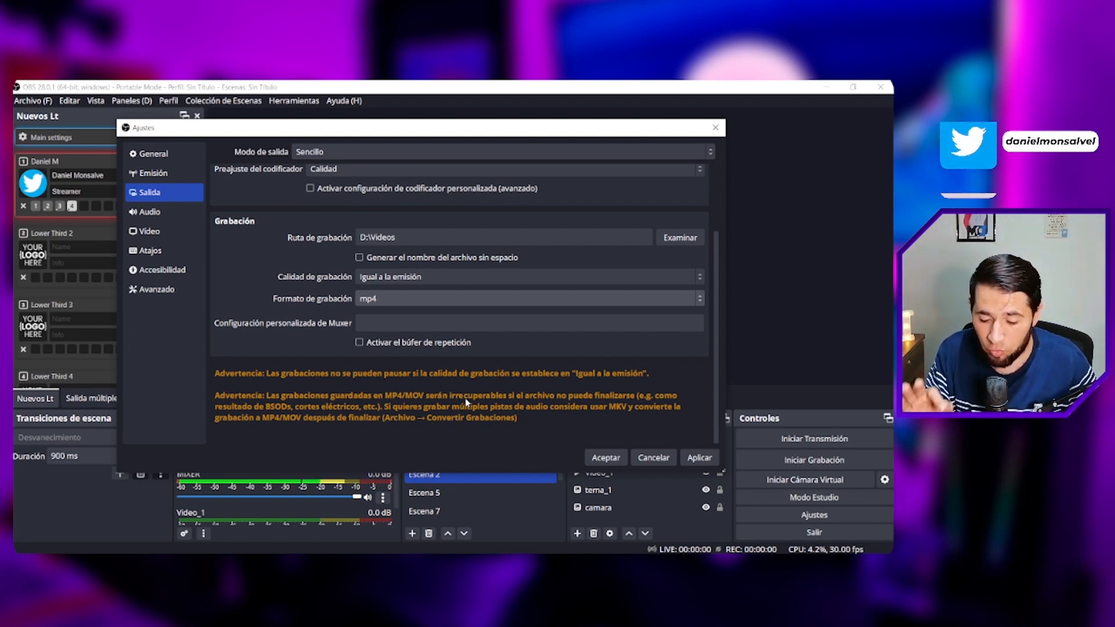
Switch the output mode to Avanzado
{"action": "scroll", "coordinate": [266, 280], "scroll_direction": "up", "scroll_amount": 2}
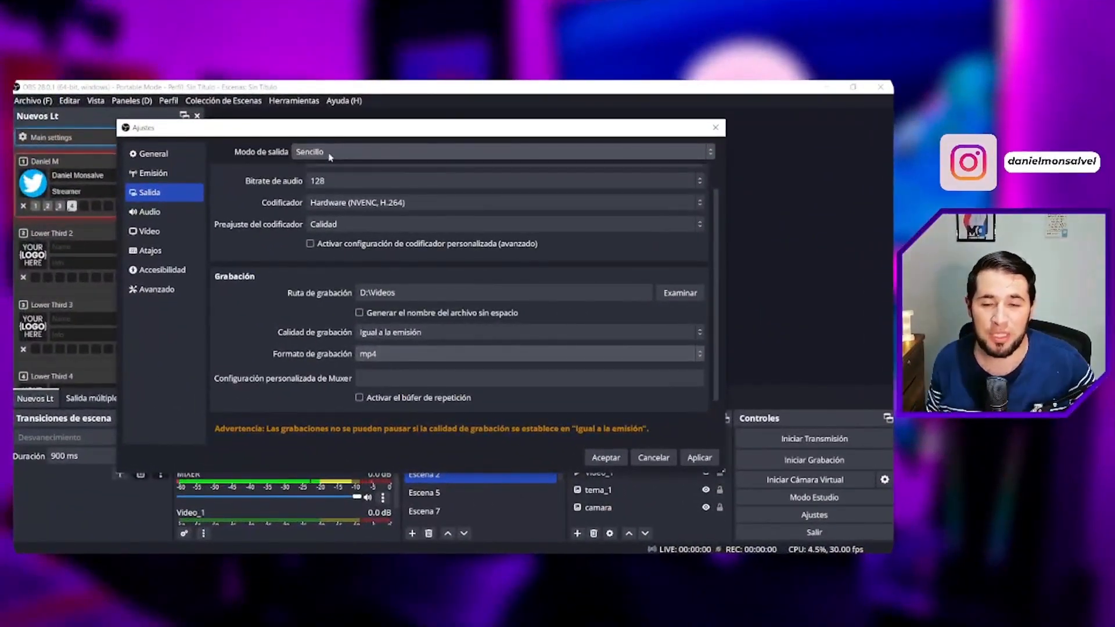
{"action": "left_click", "coordinate": [330, 154]}
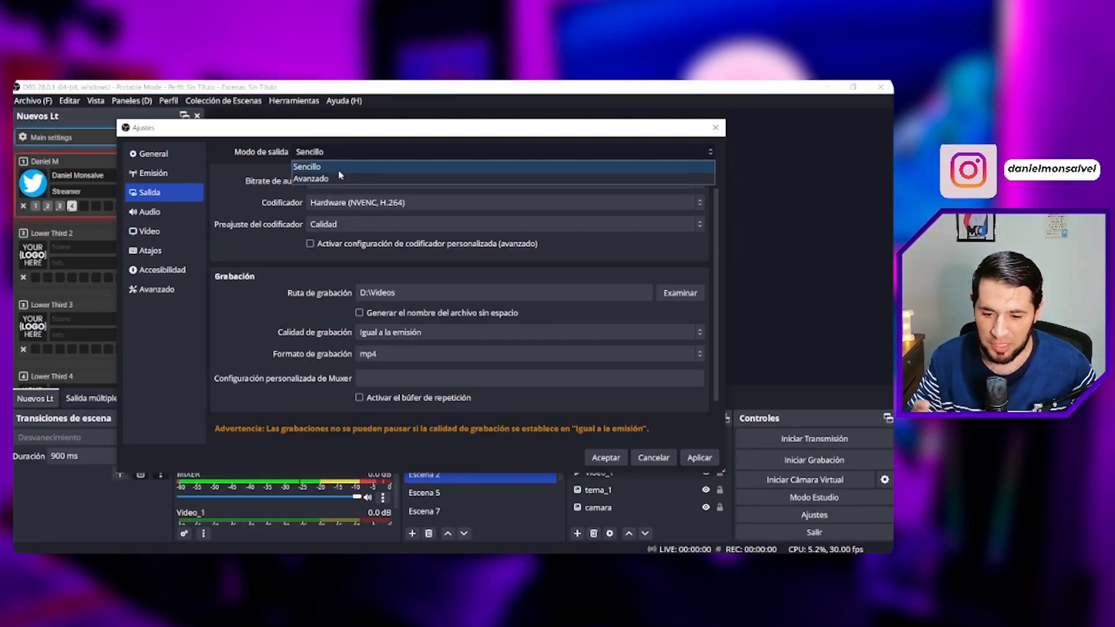
{"action": "left_click", "coordinate": [341, 175]}
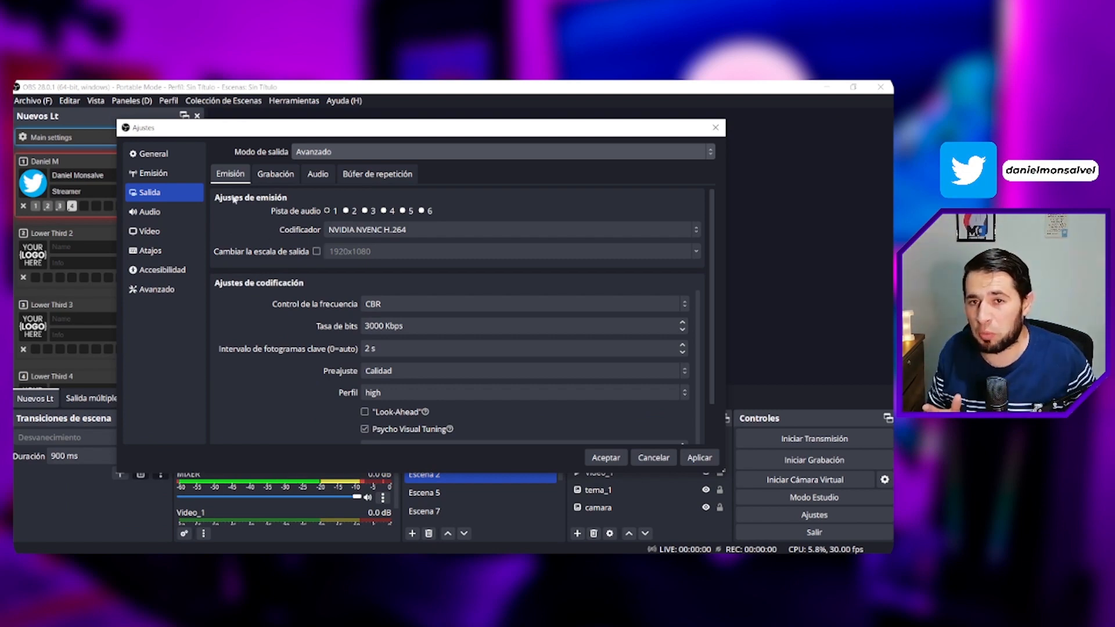
Look through the advanced recording, replay buffer and audio output settings, and return to the streaming settings
{"action": "left_click", "coordinate": [276, 175]}
{"action": "left_click", "coordinate": [378, 174]}
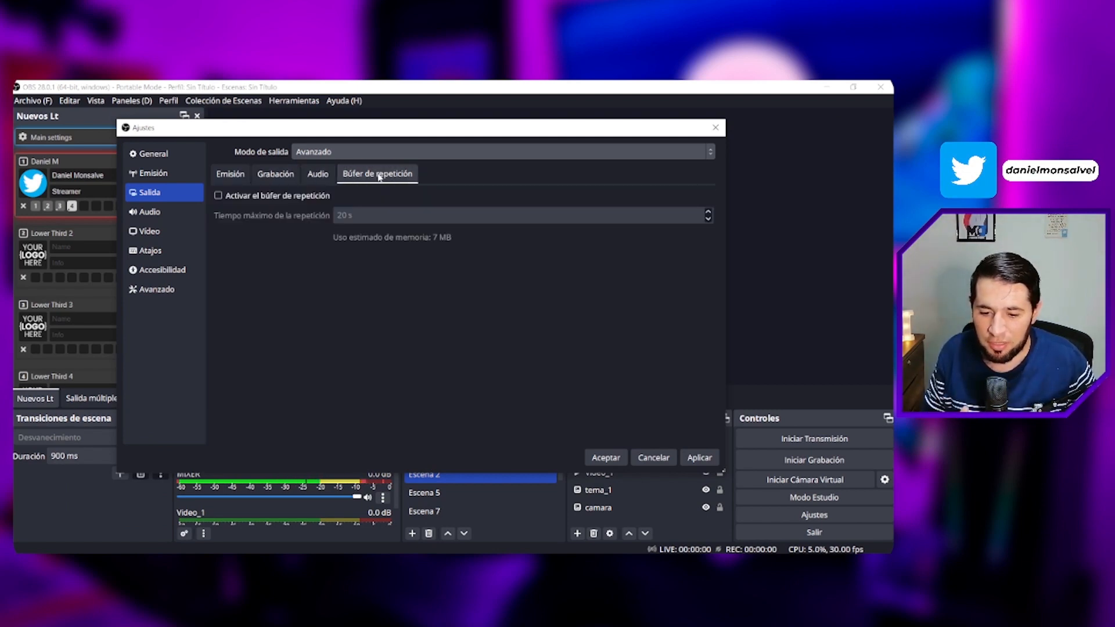
{"action": "left_click", "coordinate": [317, 174]}
{"action": "left_click", "coordinate": [276, 174]}
{"action": "left_click", "coordinate": [226, 175]}
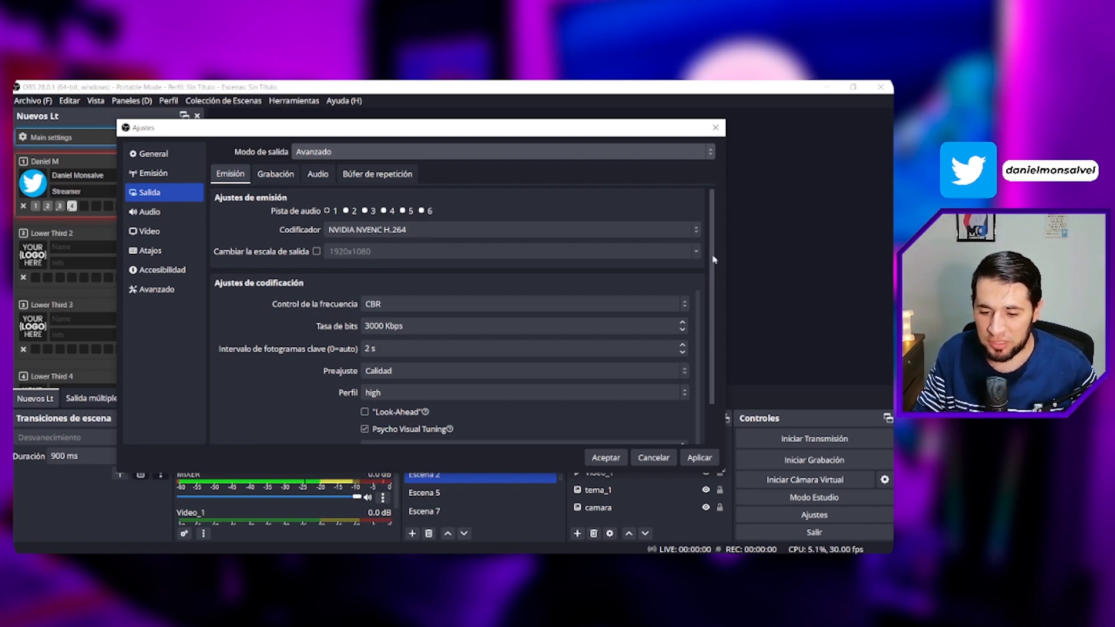
Select NVIDIA NVENC H.264 as the advanced streaming encoder and bring its full encoding settings into view
{"action": "scroll", "coordinate": [645, 258], "scroll_direction": "down", "scroll_amount": 1}
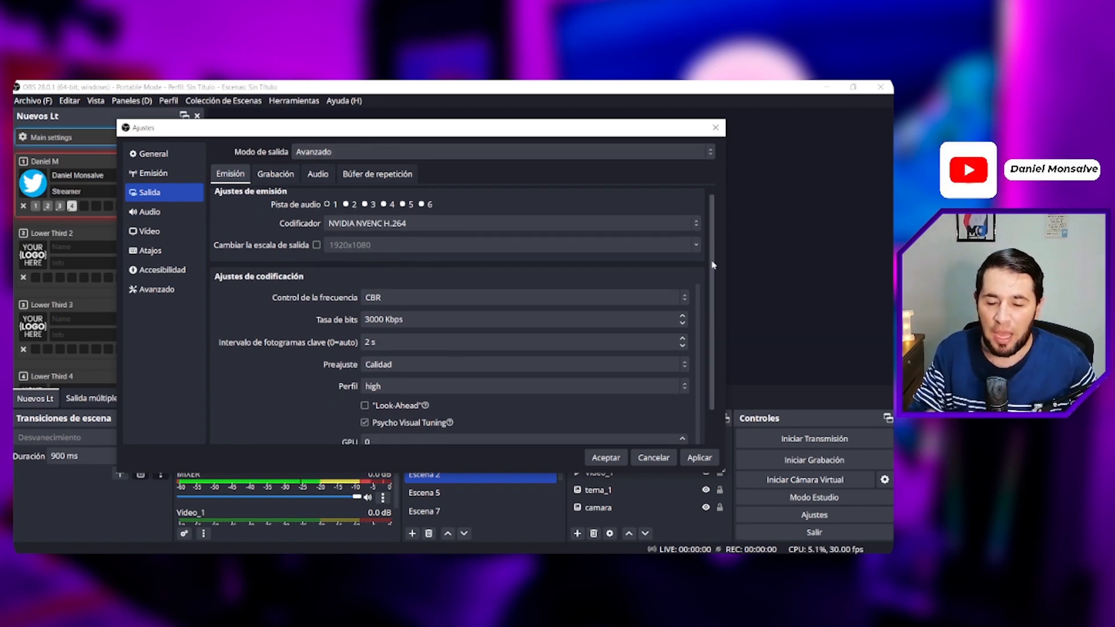
{"action": "left_click", "coordinate": [410, 223]}
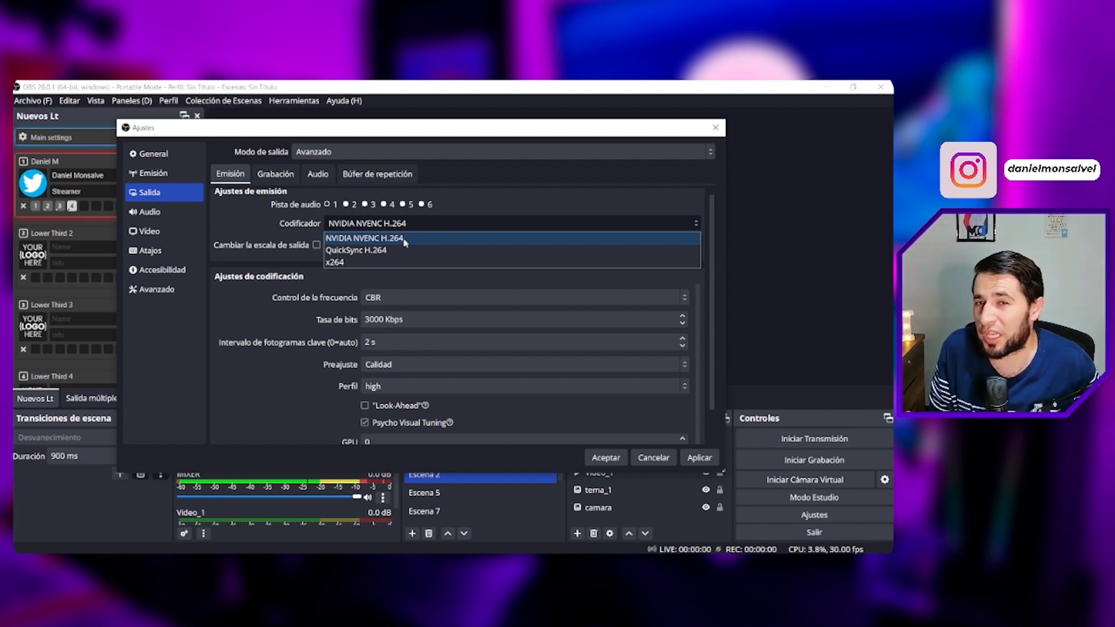
{"action": "left_click", "coordinate": [405, 243]}
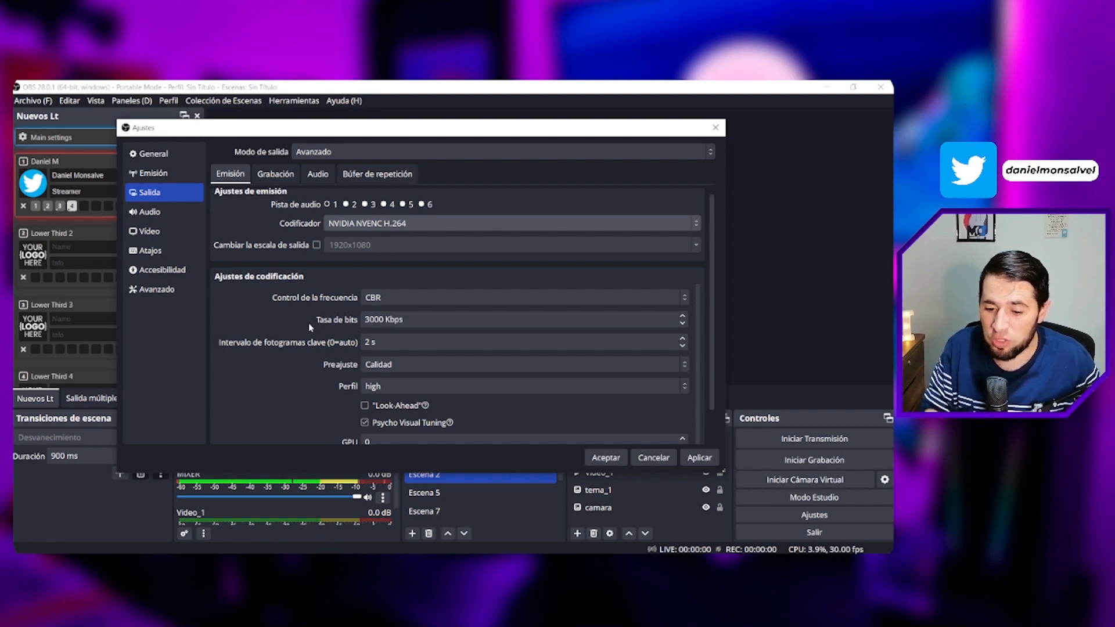
{"action": "scroll", "coordinate": [308, 323], "scroll_direction": "down", "scroll_amount": 1}
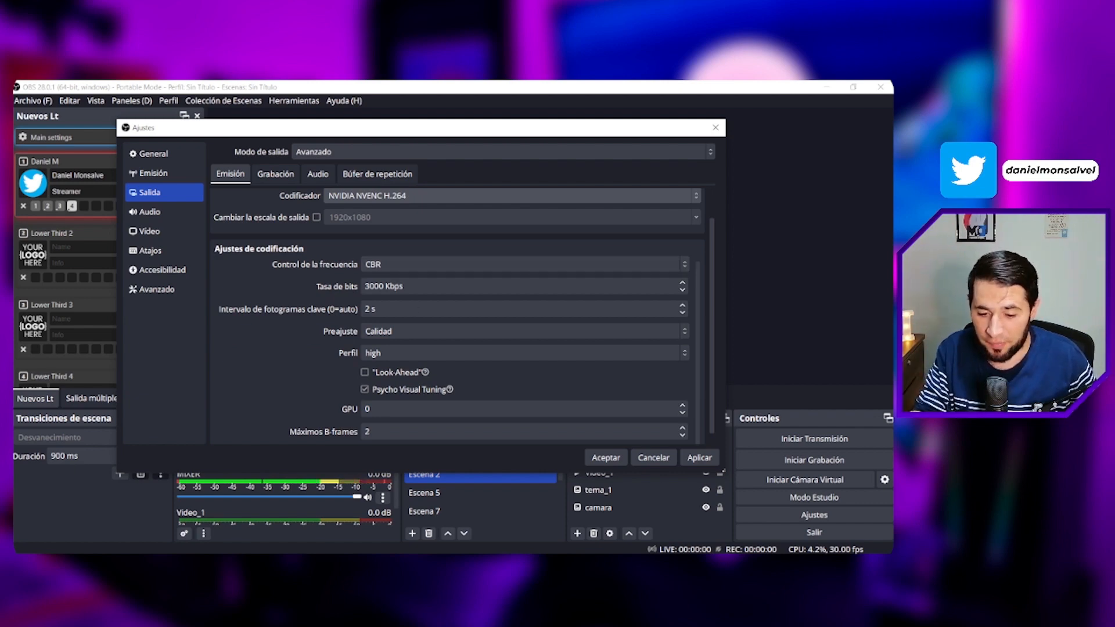
Switch to the browser and compare the recommended 1080p video bitrates on the Facebook Gaming and YouTube help pages
{"action": "key", "text": "alt+Tab"}
{"action": "left_click", "coordinate": [359, 91]}
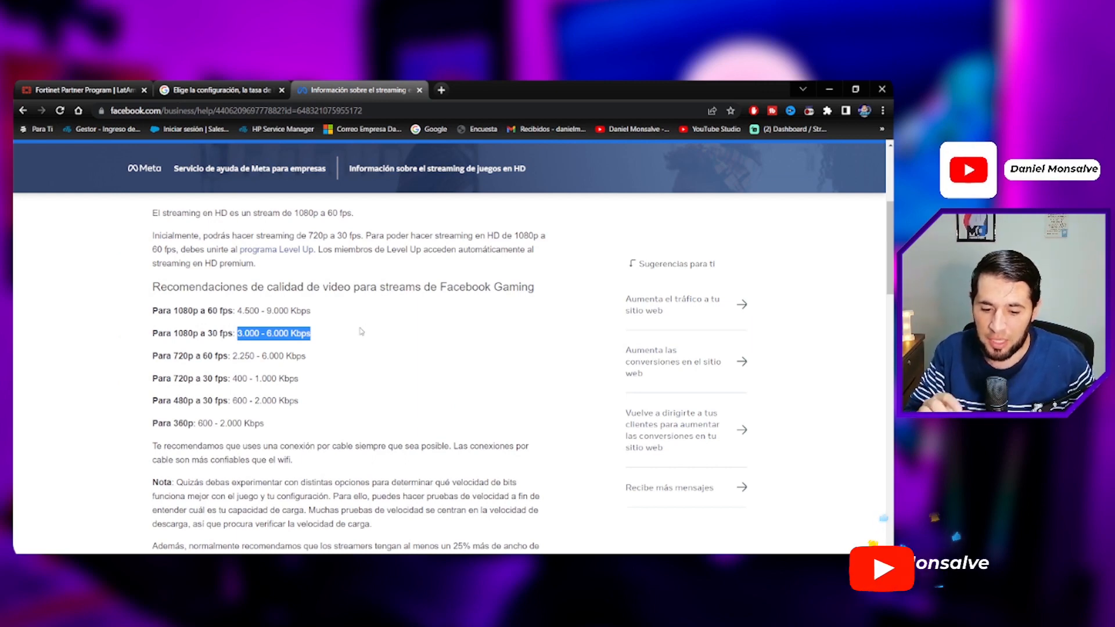
{"action": "left_click_drag", "start_coordinate": [163, 333], "coordinate": [310, 337]}
{"action": "left_click", "coordinate": [235, 334]}
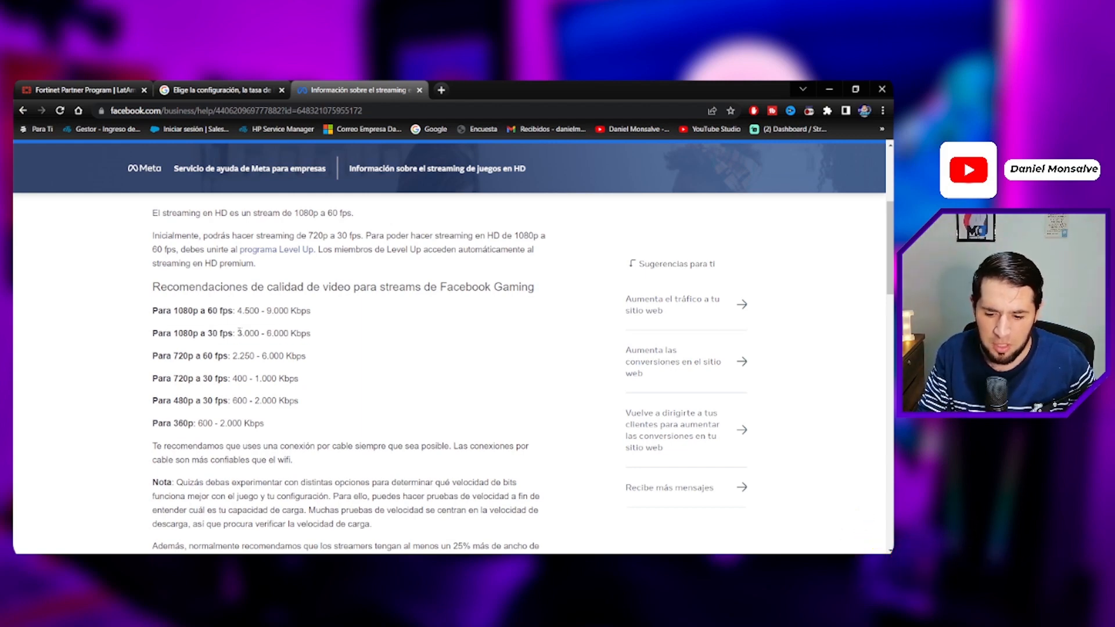
{"action": "left_click_drag", "start_coordinate": [238, 333], "coordinate": [322, 338]}
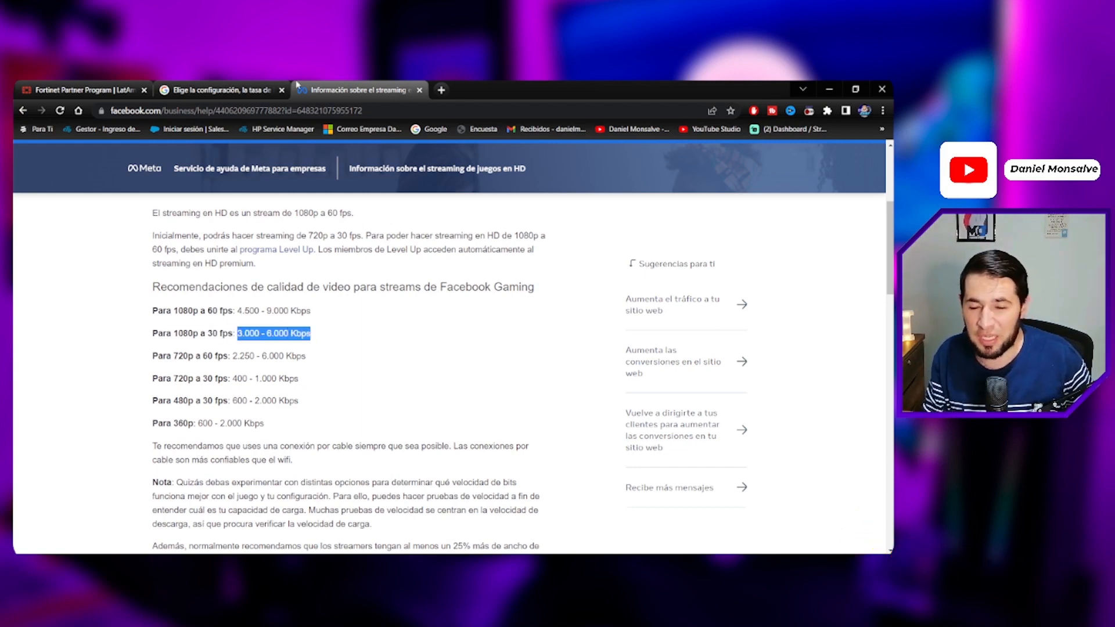
{"action": "key", "text": "ctrl+shift+Tab"}
{"action": "scroll", "coordinate": [368, 337], "scroll_direction": "up", "scroll_amount": 4}
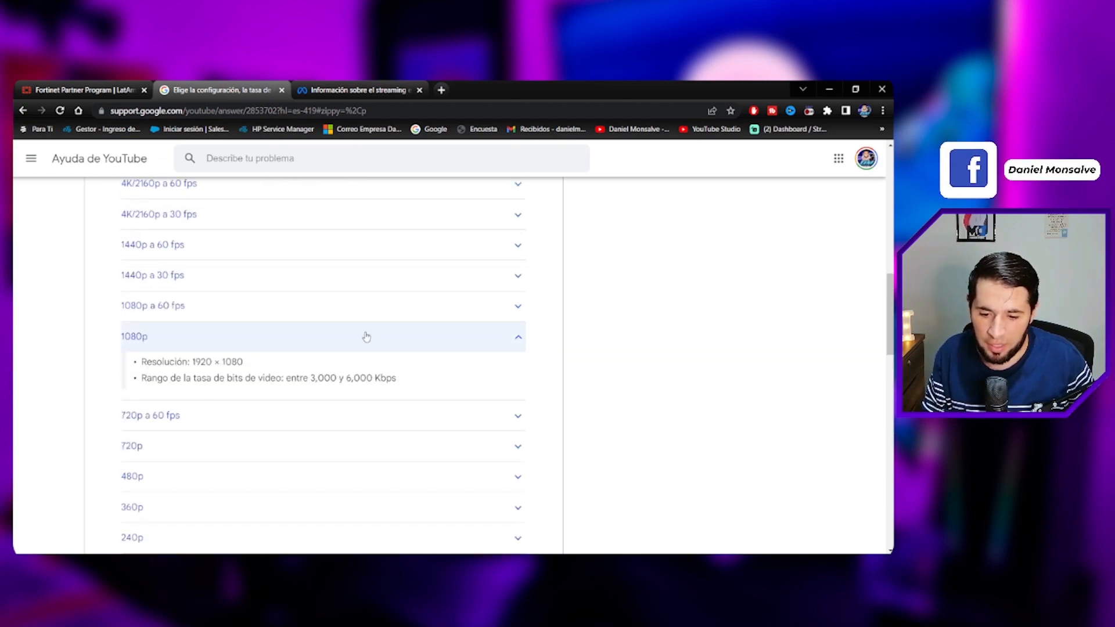
{"action": "left_click_drag", "start_coordinate": [311, 378], "coordinate": [397, 378]}
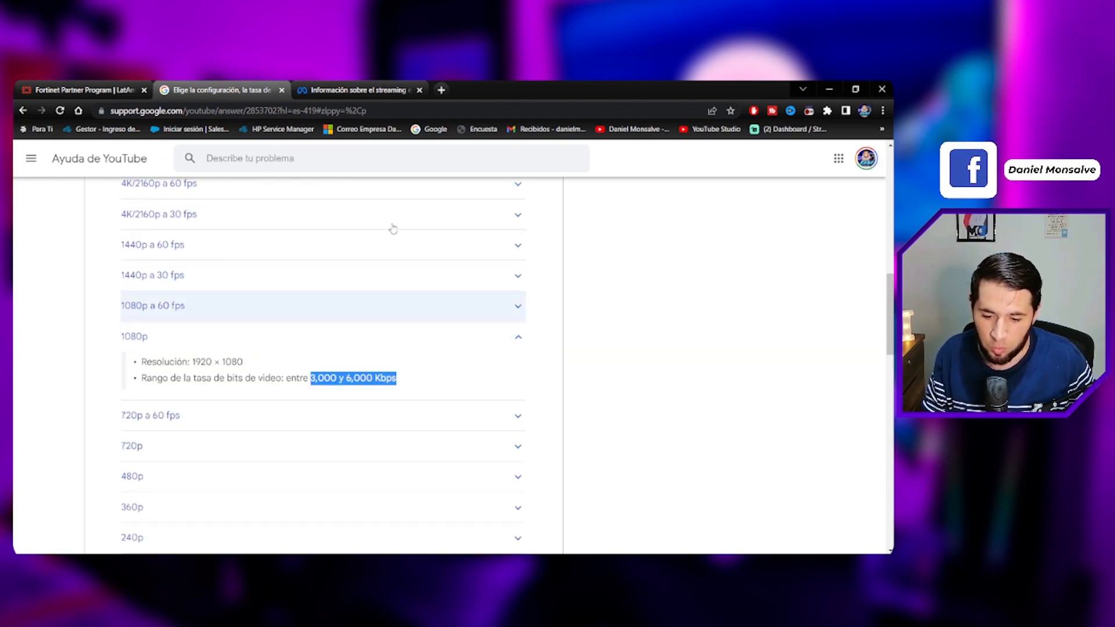
{"action": "left_click", "coordinate": [334, 93]}
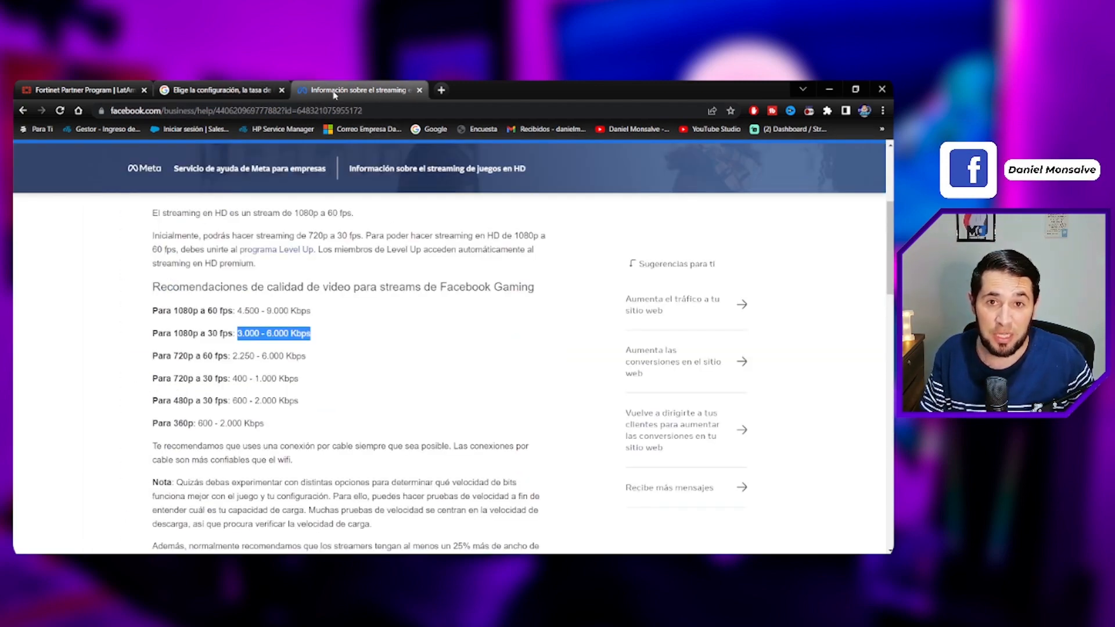
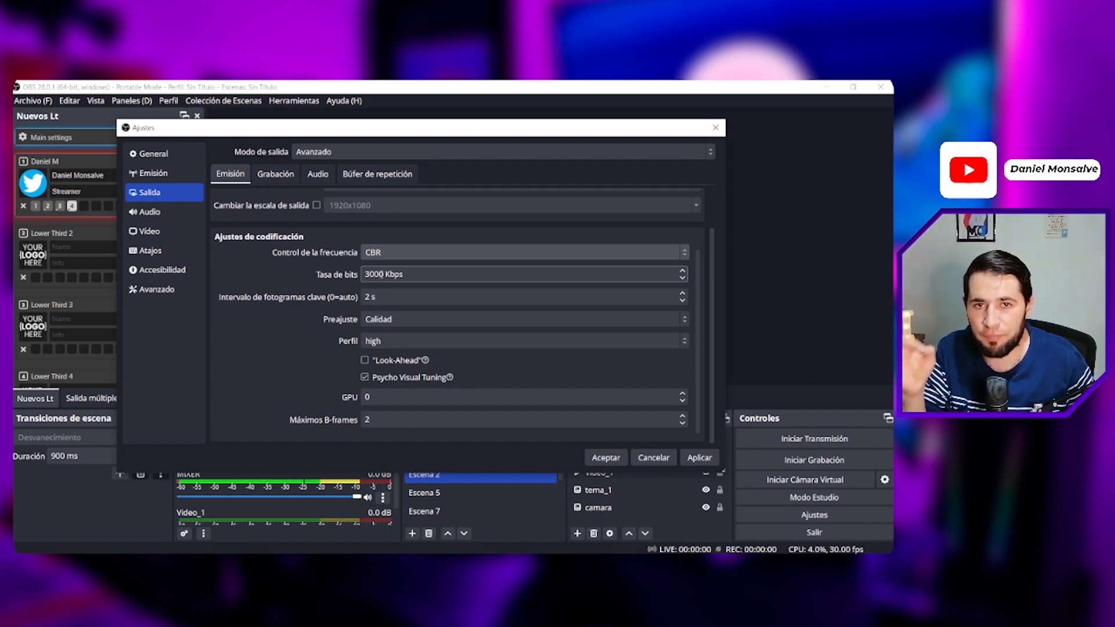
Review the bitrate and keyframe interval in the encoding settings, and choose Calidad as the encoder preset
{"action": "left_click_drag", "start_coordinate": [382, 274], "coordinate": [362, 277]}
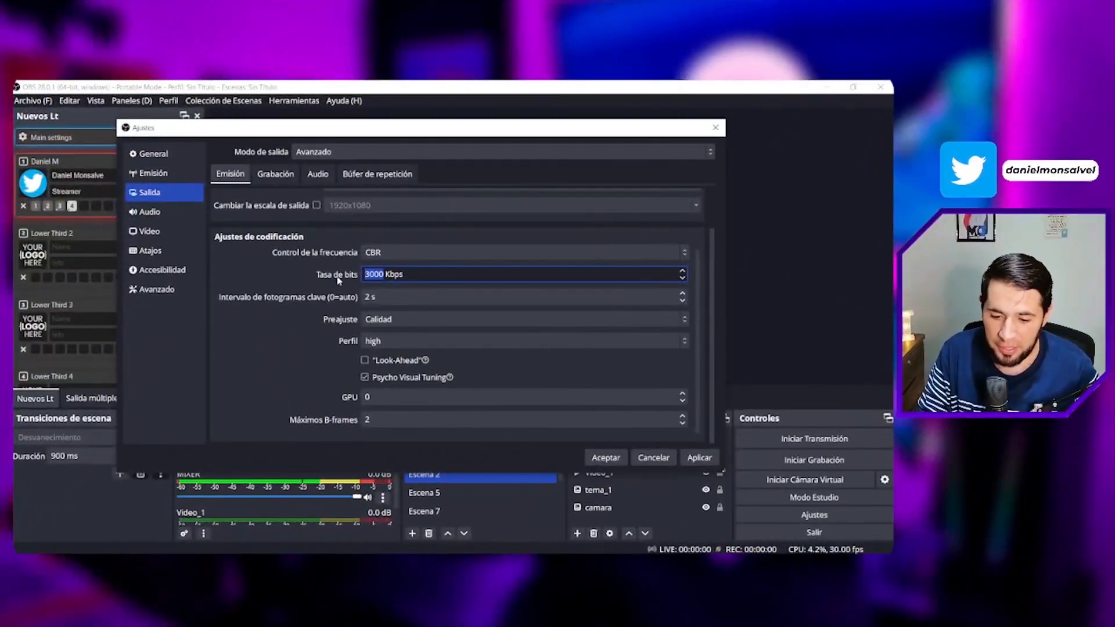
{"action": "left_click", "coordinate": [298, 304]}
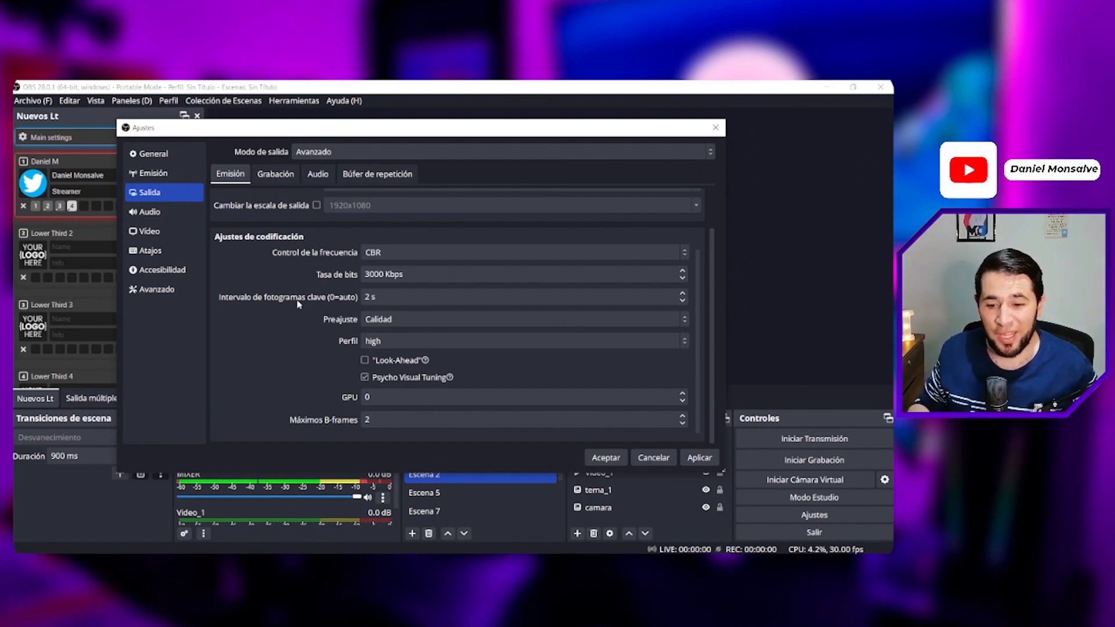
{"action": "left_click_drag", "start_coordinate": [391, 296], "coordinate": [354, 299]}
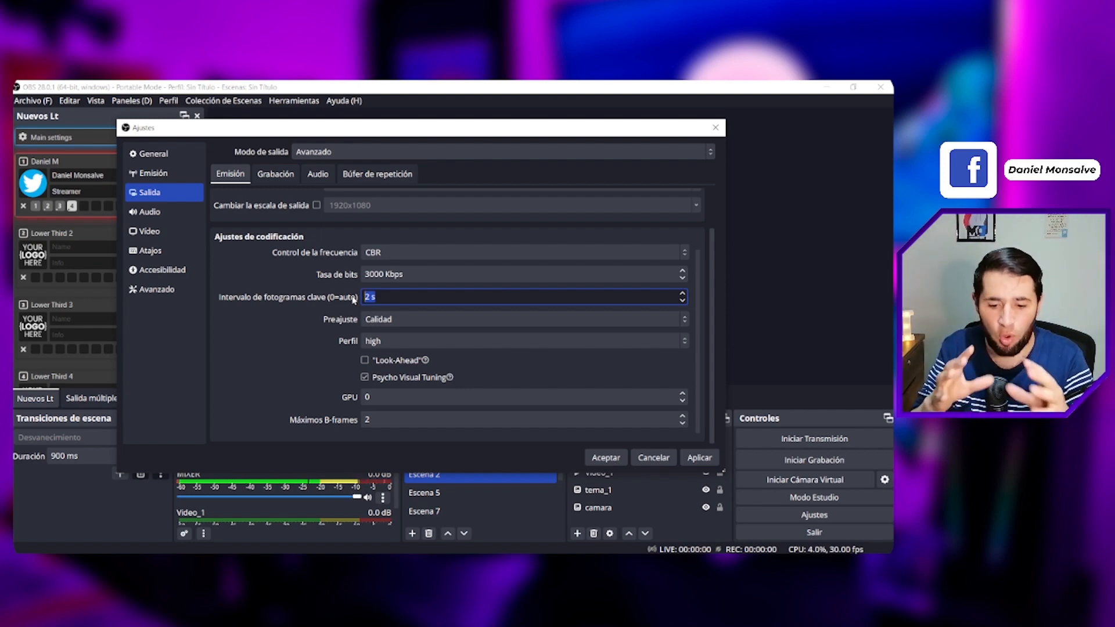
{"action": "left_click", "coordinate": [375, 321]}
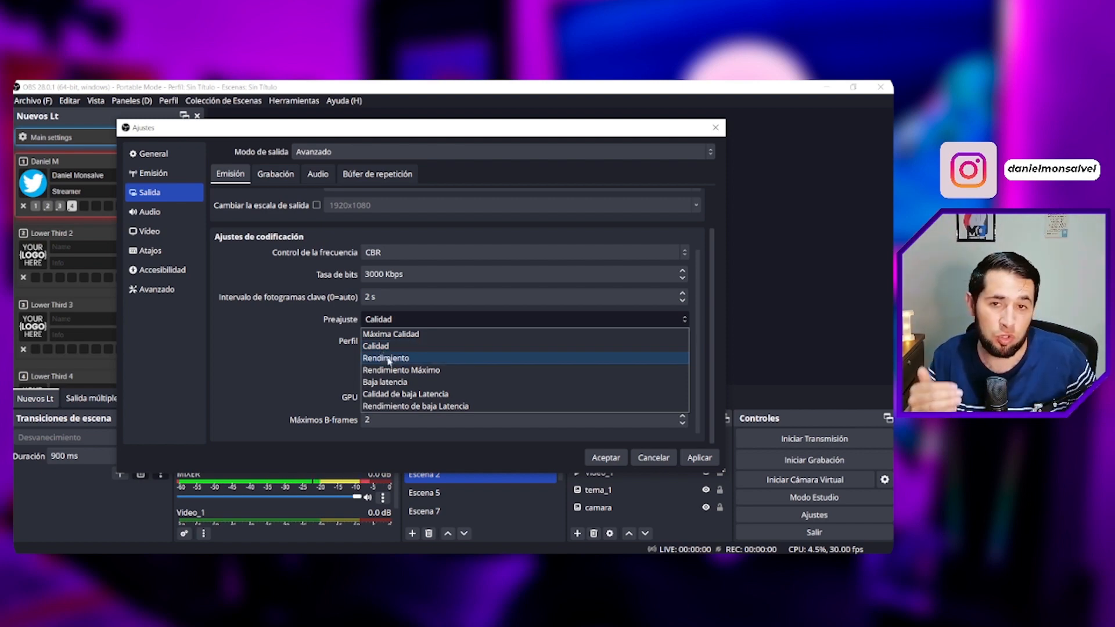
{"action": "left_click", "coordinate": [386, 348]}
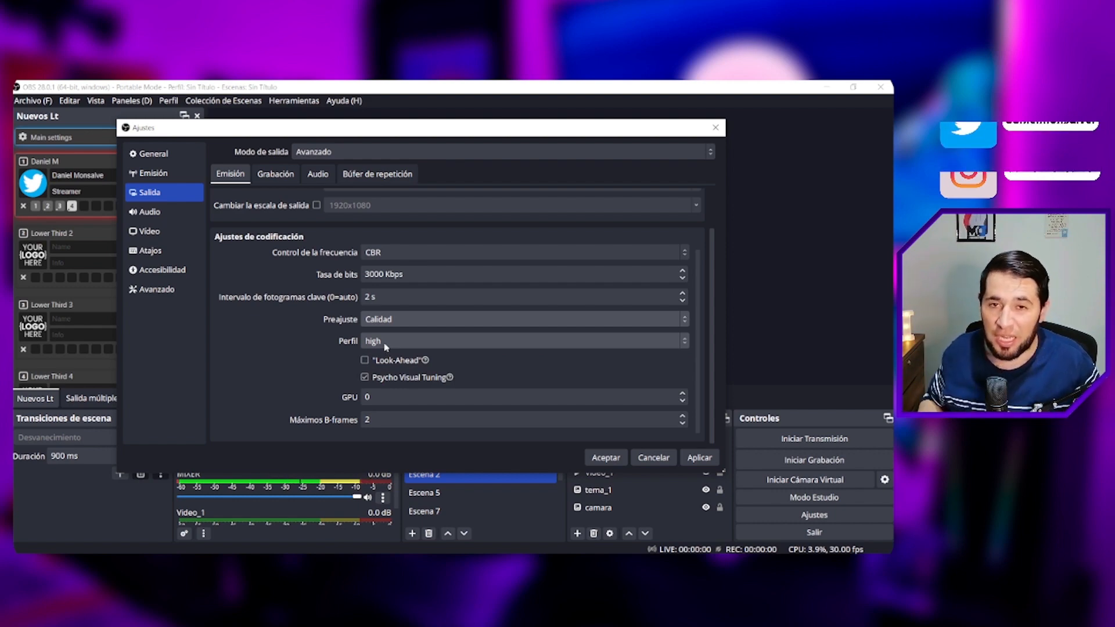
Try the main encoder profile, and set the profile back to high
{"action": "left_click", "coordinate": [387, 342]}
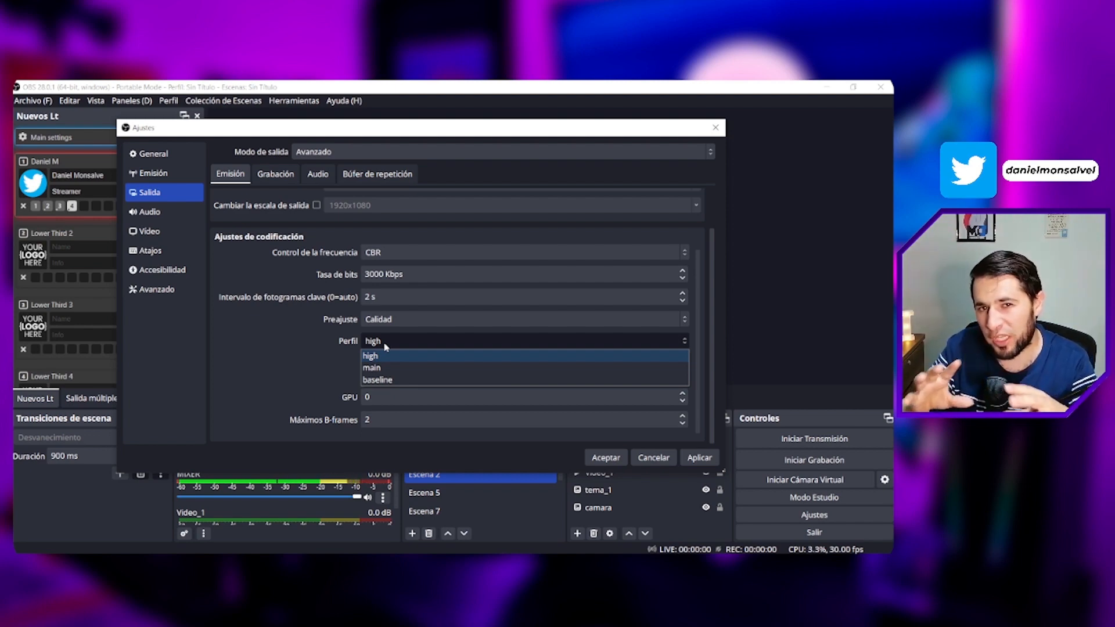
{"action": "left_click", "coordinate": [389, 371]}
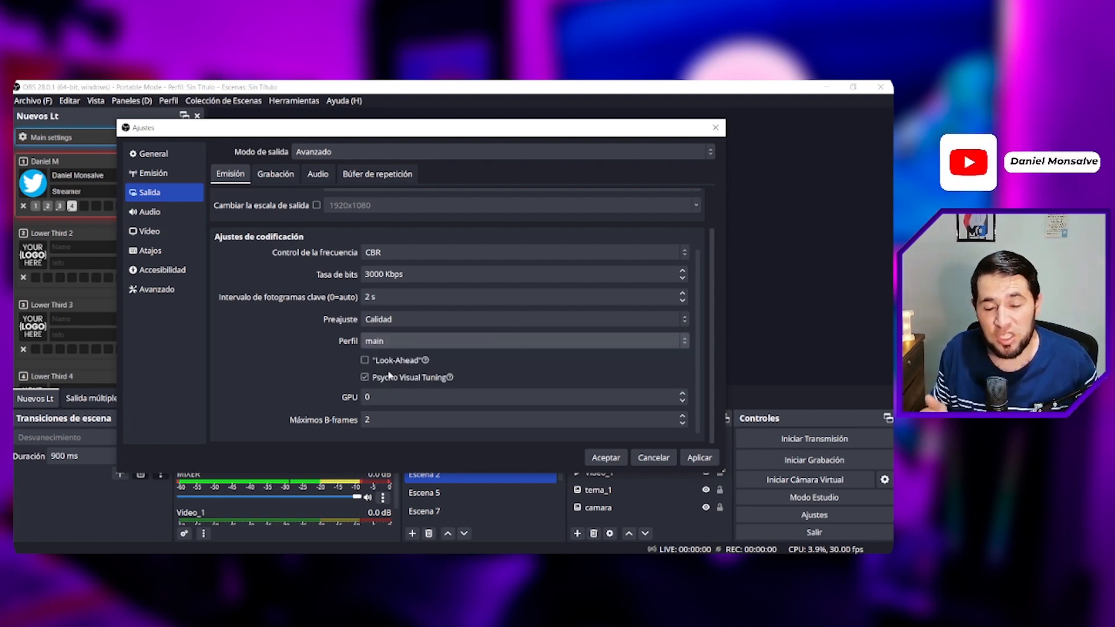
{"action": "left_click", "coordinate": [398, 335]}
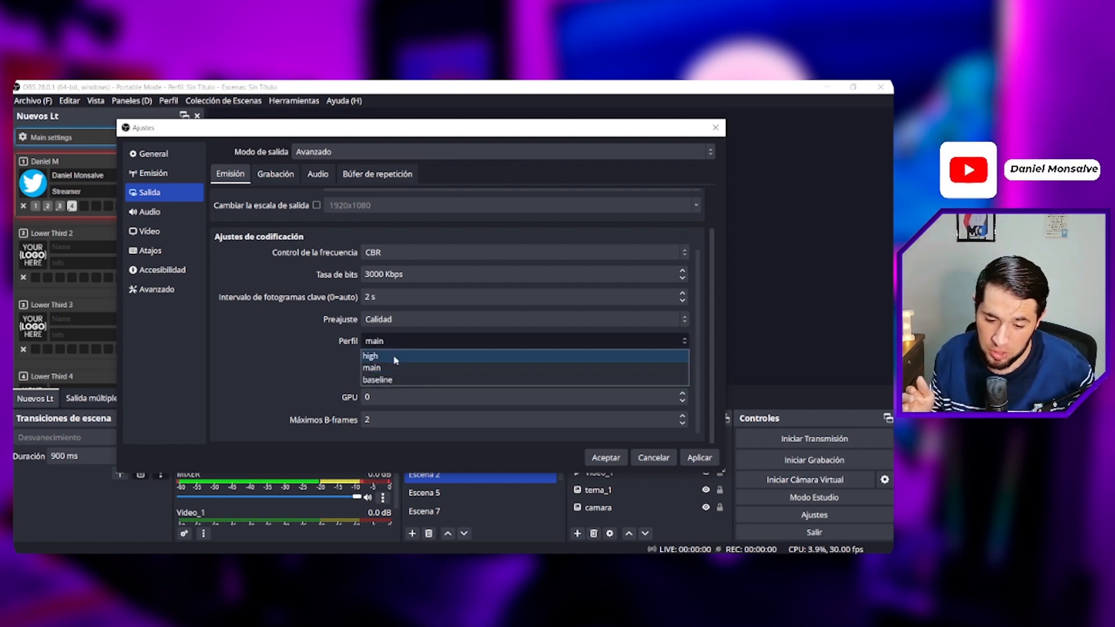
{"action": "left_click", "coordinate": [395, 354]}
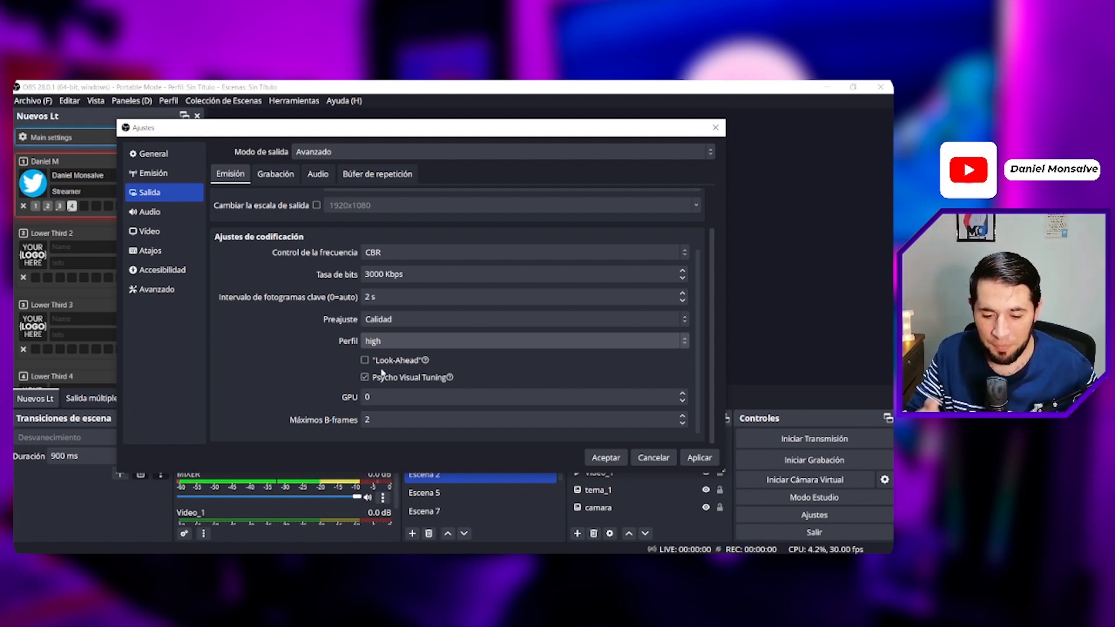
{"action": "mouse_move", "coordinate": [386, 362]}
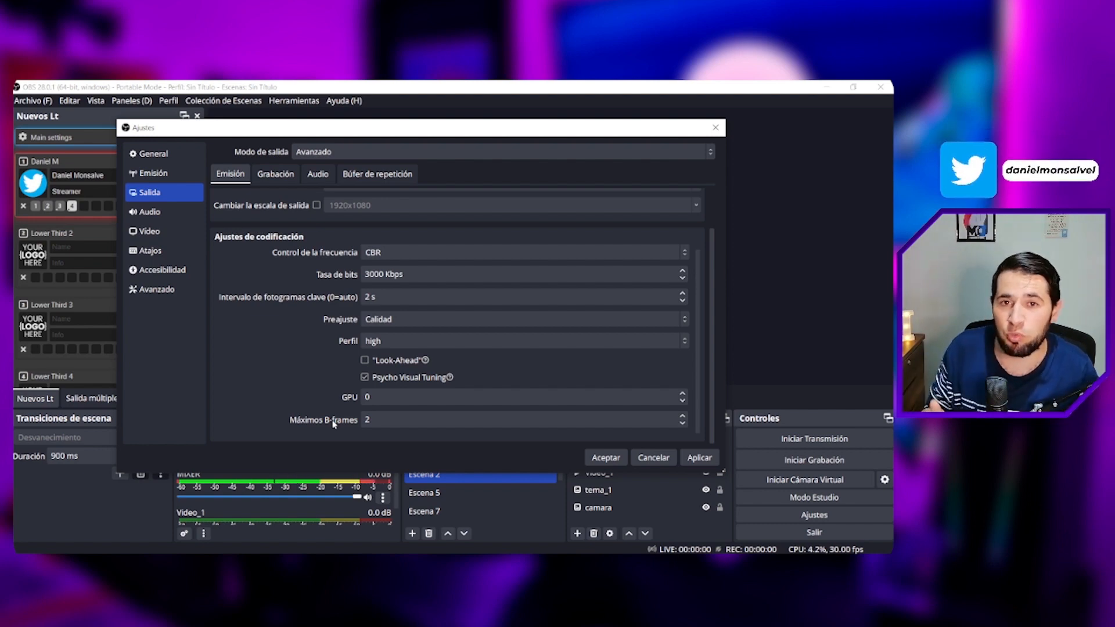
Review the maximum B-frames and Psycho Visual Tuning settings, and switch to the browser to check Facebook's and YouTube's 1080p resolution requirements
{"action": "left_click", "coordinate": [369, 419]}
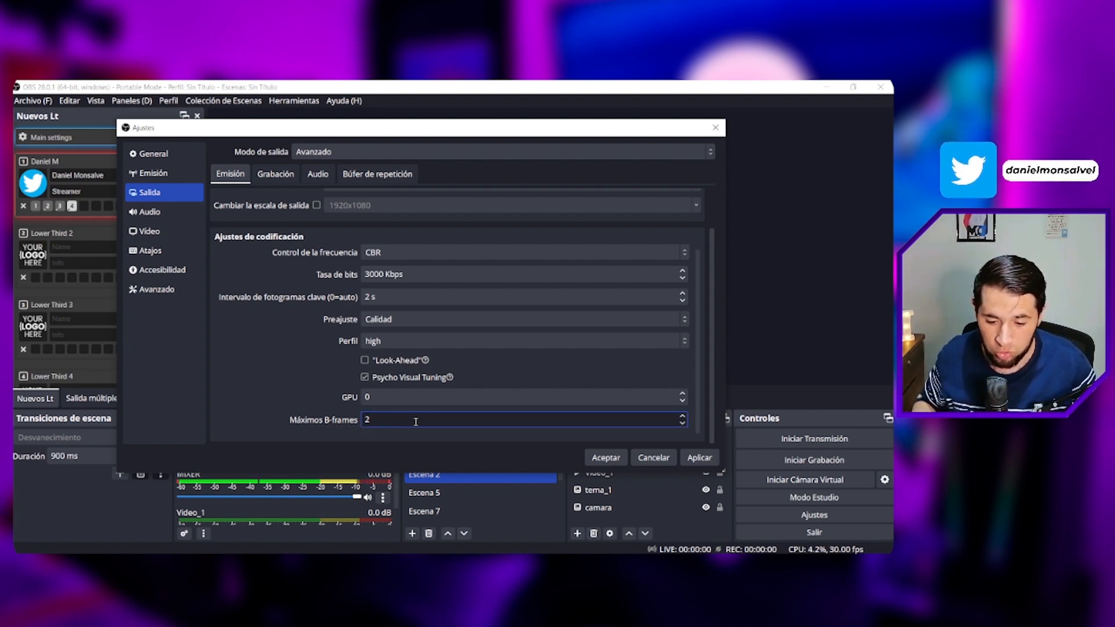
{"action": "left_click", "coordinate": [365, 377]}
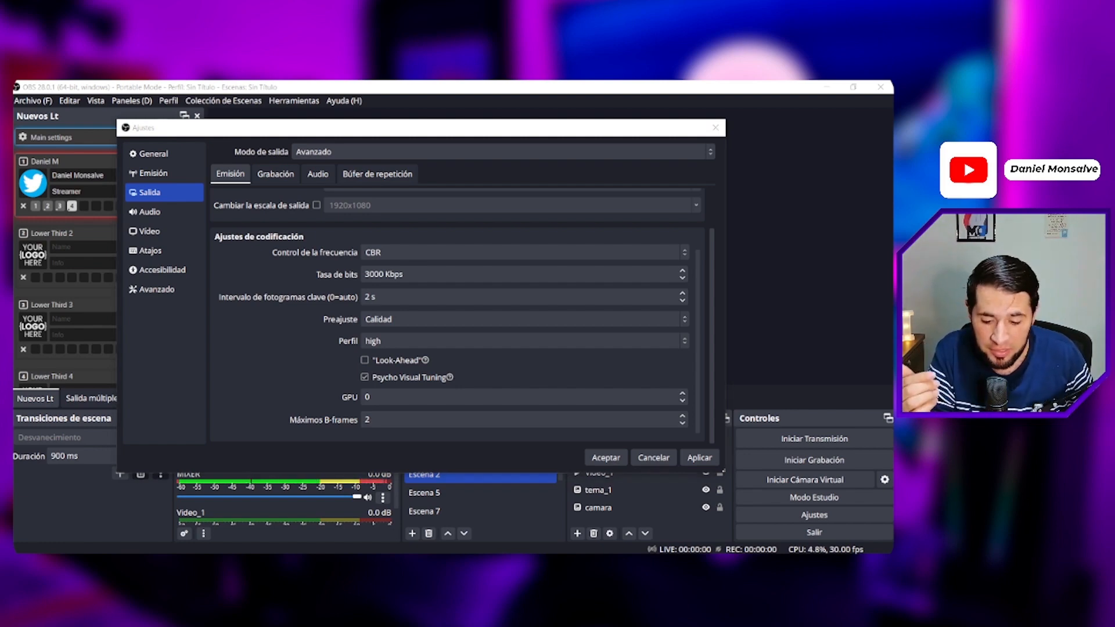
{"action": "scroll", "coordinate": [353, 386], "scroll_direction": "up", "scroll_amount": 1}
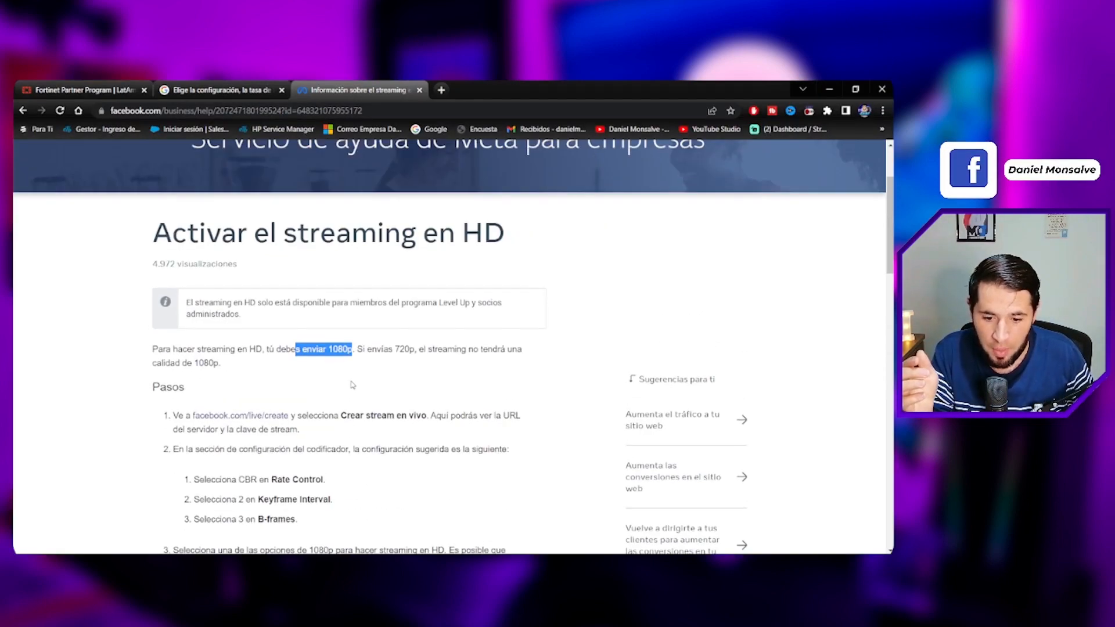
{"action": "left_click_drag", "start_coordinate": [313, 349], "coordinate": [354, 349]}
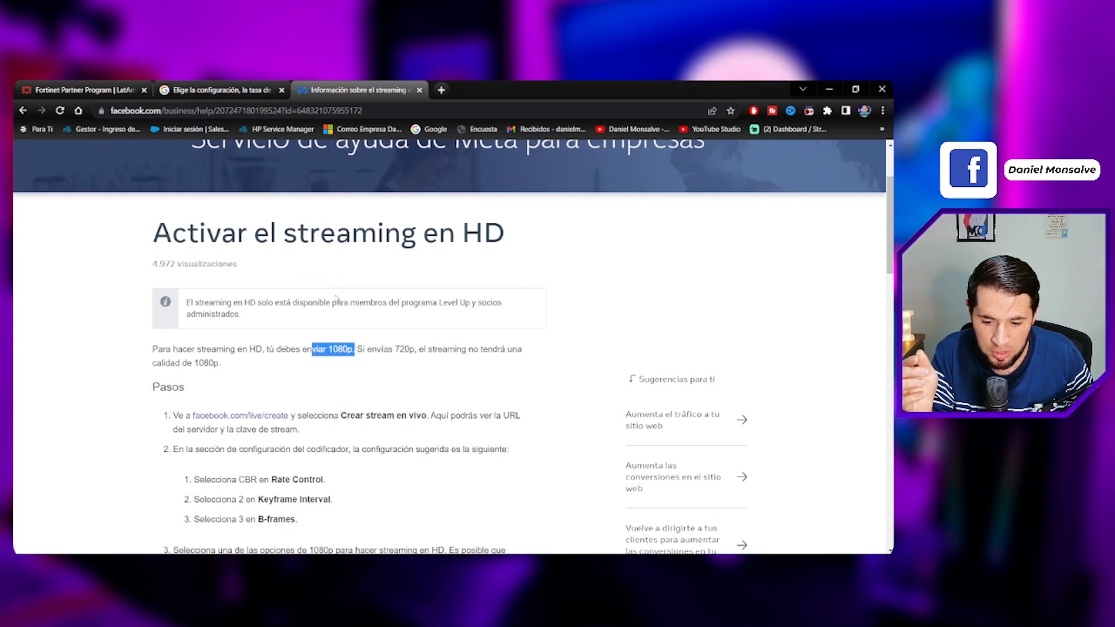
{"action": "left_click", "coordinate": [220, 90]}
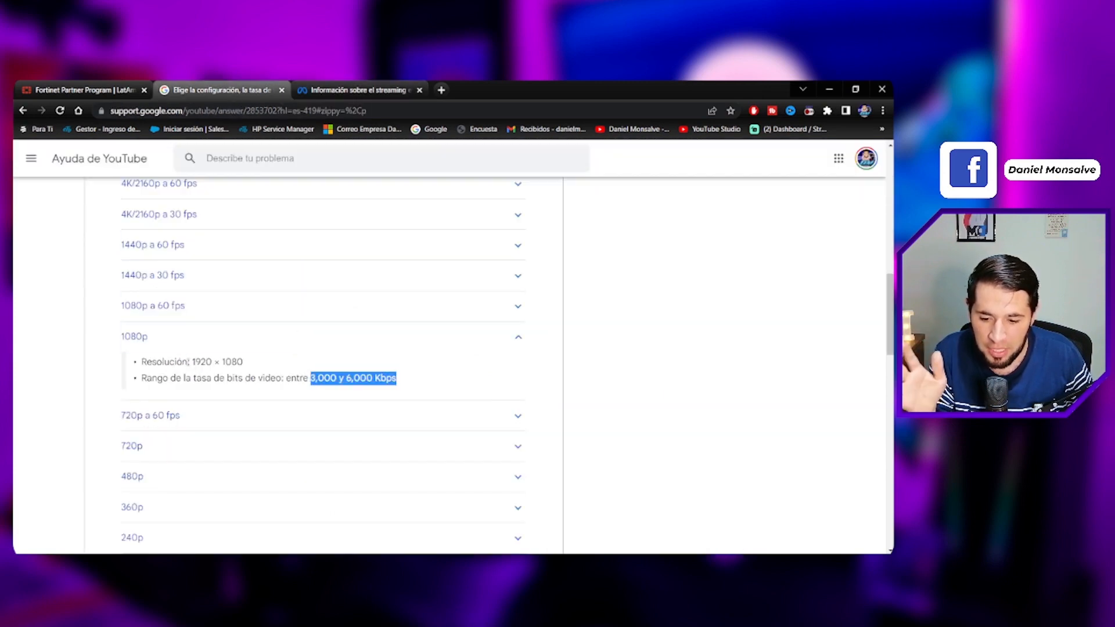
{"action": "left_click_drag", "start_coordinate": [187, 361], "coordinate": [262, 366]}
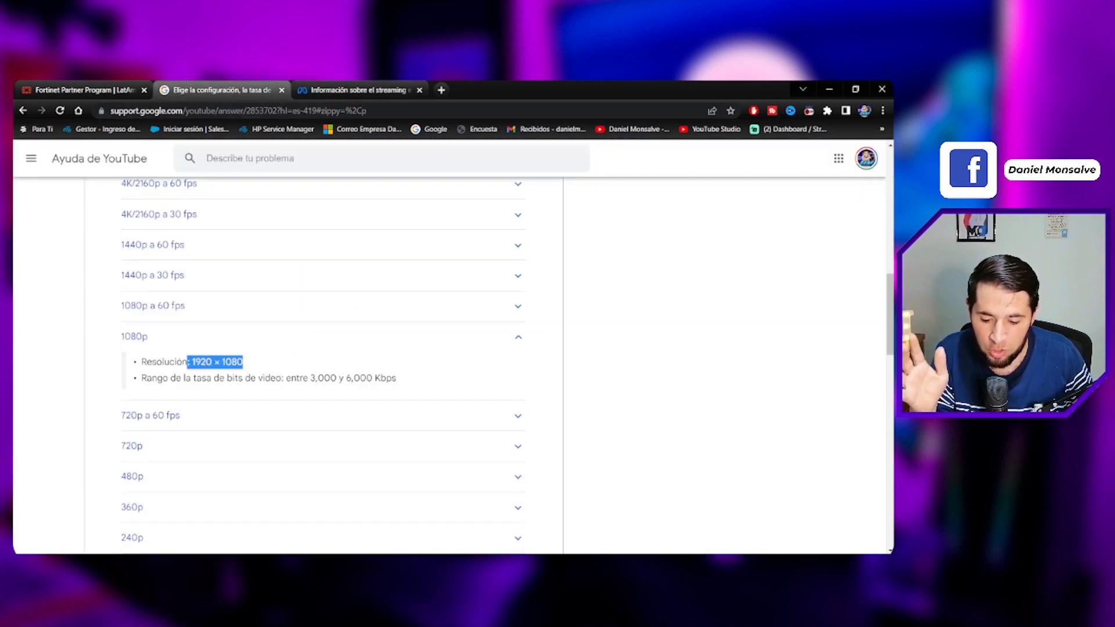
Switch back to OBS Studio and set the scaled output resolution in the video settings to 1920x1080
{"action": "key", "text": "alt+Tab"}
{"action": "left_click", "coordinate": [156, 235]}
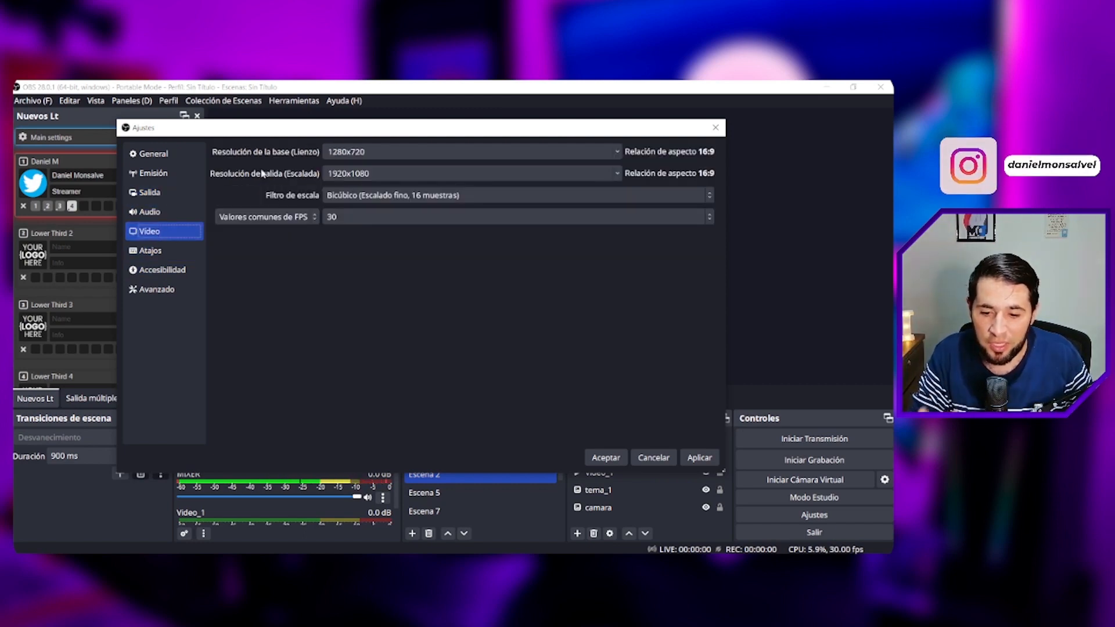
{"action": "left_click", "coordinate": [618, 176]}
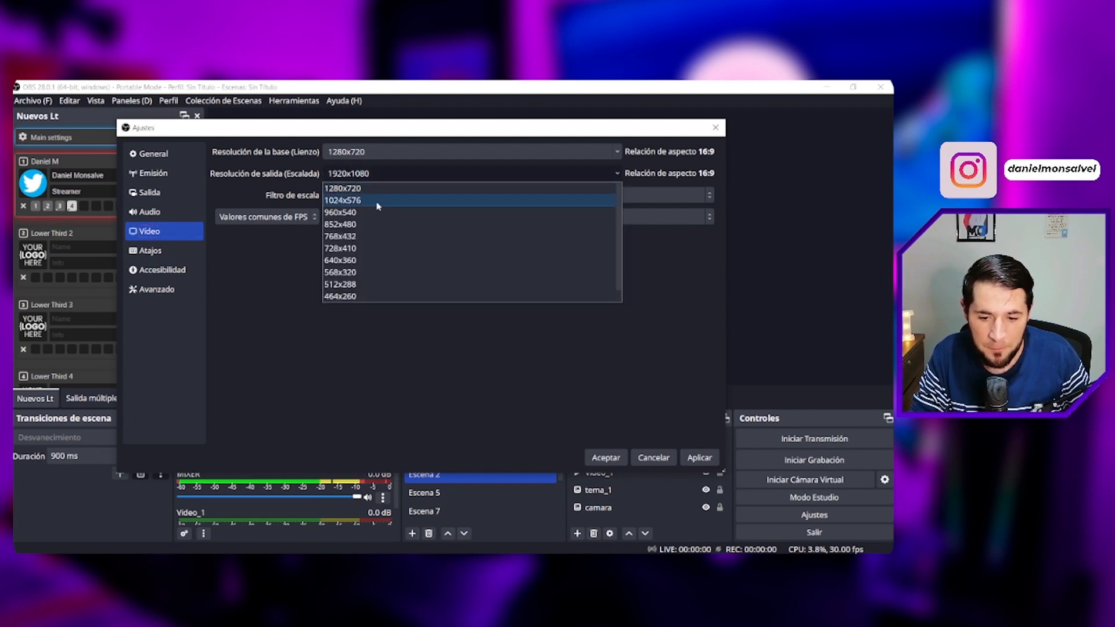
{"action": "left_click", "coordinate": [374, 189]}
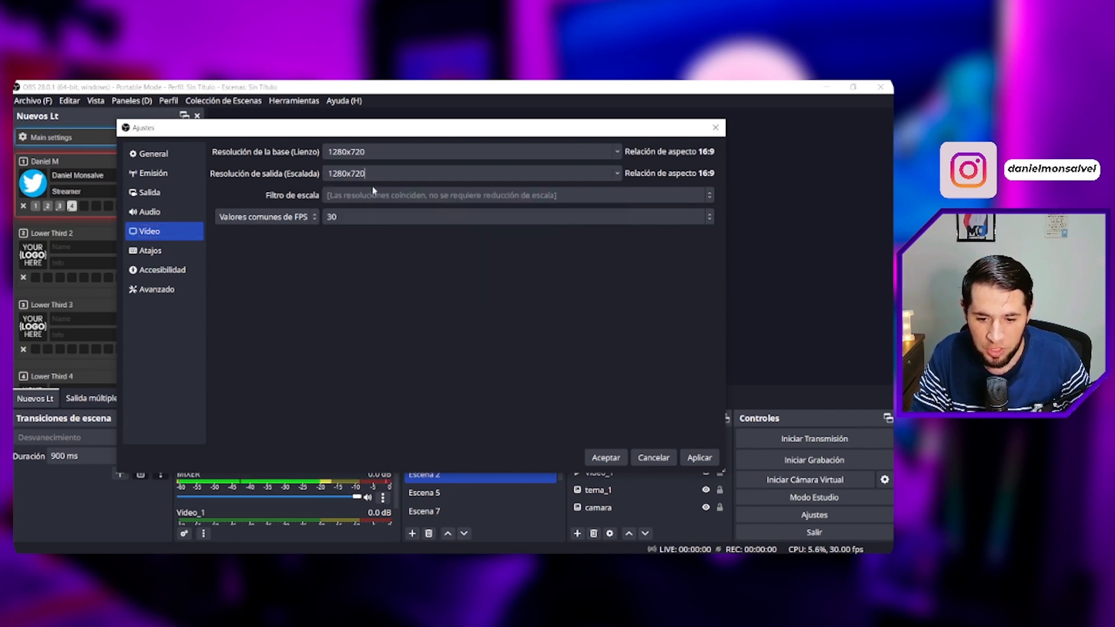
{"action": "key", "text": "BackSpace"}
{"action": "type", "text": "1920"}
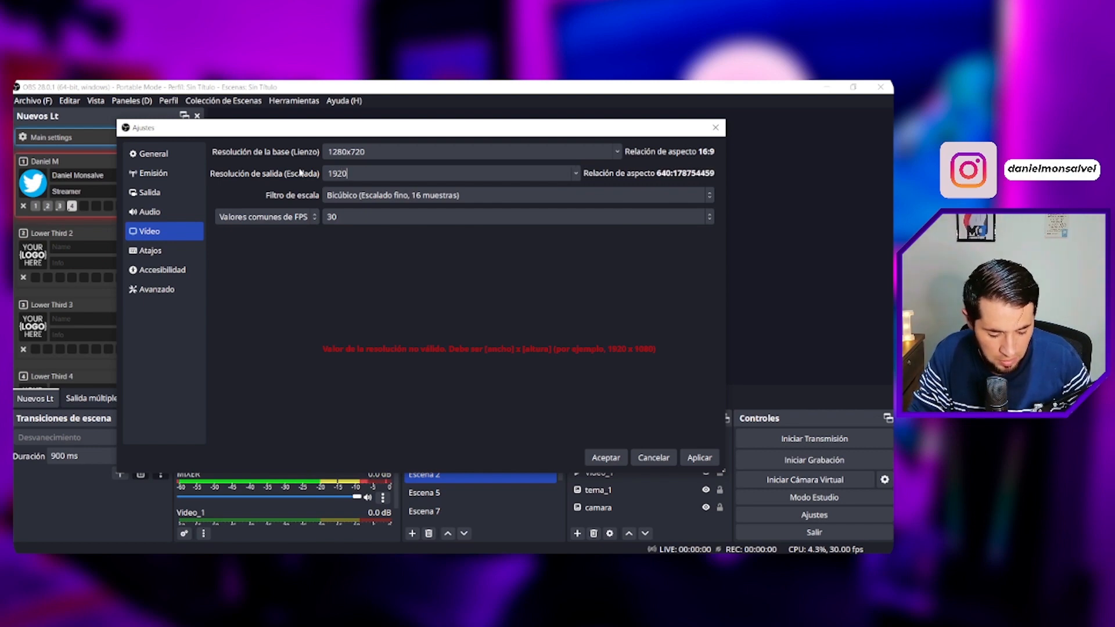
{"action": "type", "text": "x1080"}
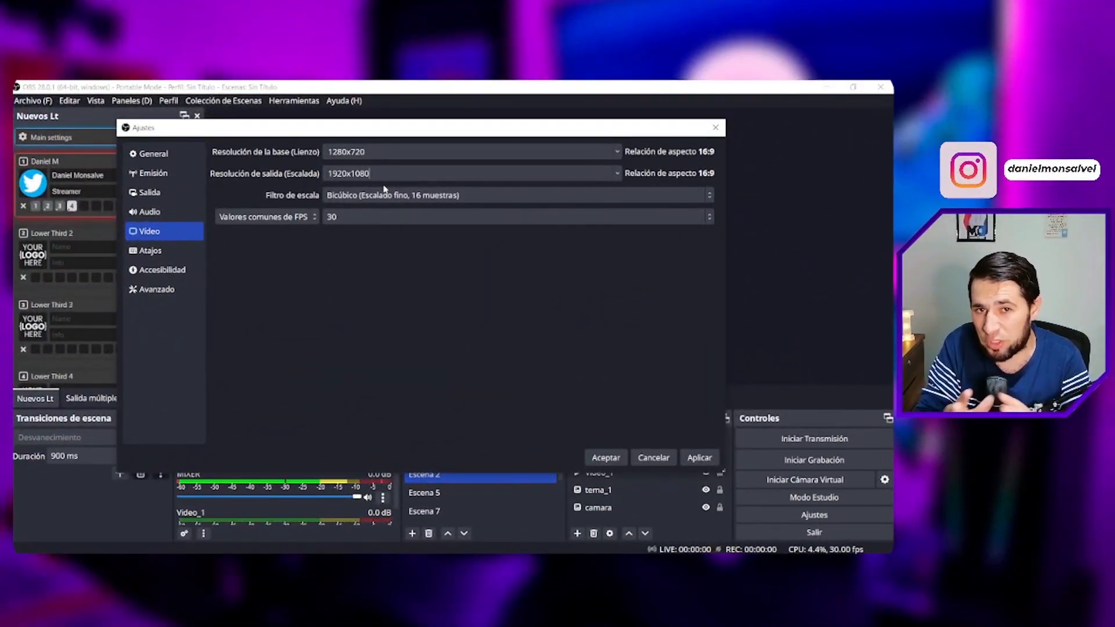
Choose Bicúbico (Escalado fino, 16 muestras) as the video scale filter
{"action": "left_click", "coordinate": [383, 152]}
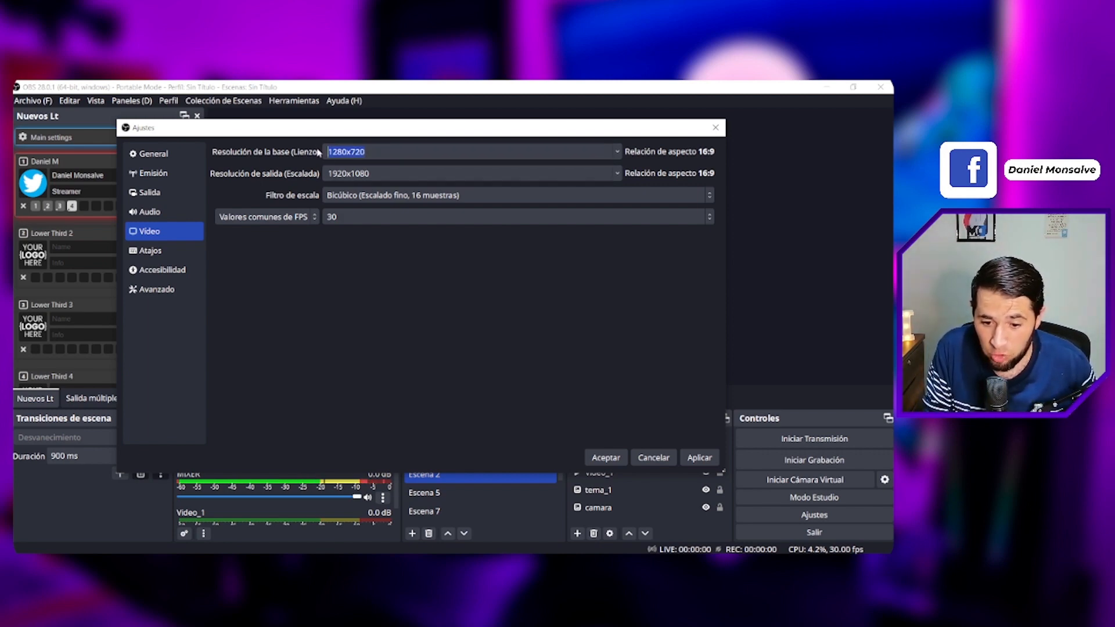
{"action": "left_click", "coordinate": [369, 197]}
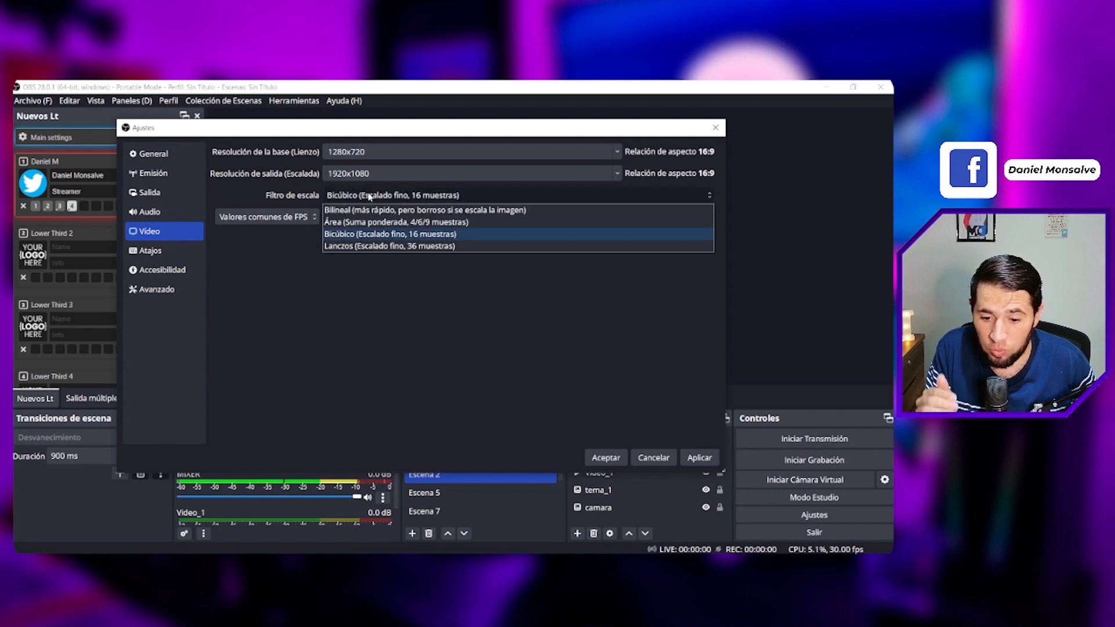
{"action": "left_click", "coordinate": [430, 234]}
Set the base canvas resolution to 1920x1080 and choose 30 as the common FPS value
{"action": "left_click", "coordinate": [348, 152]}
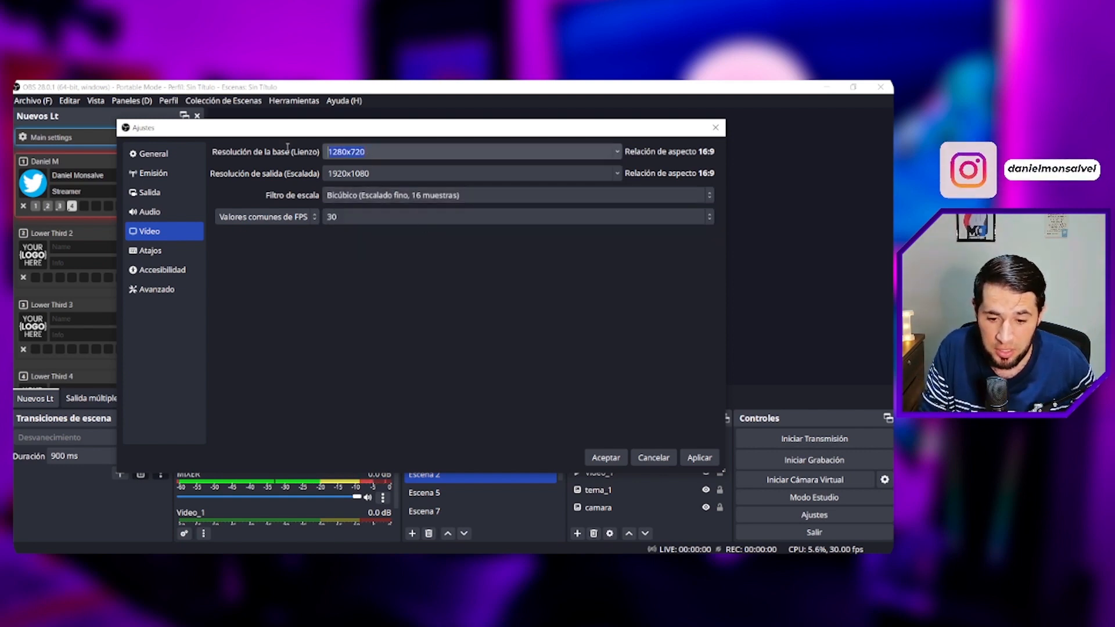
{"action": "type", "text": "1920"}
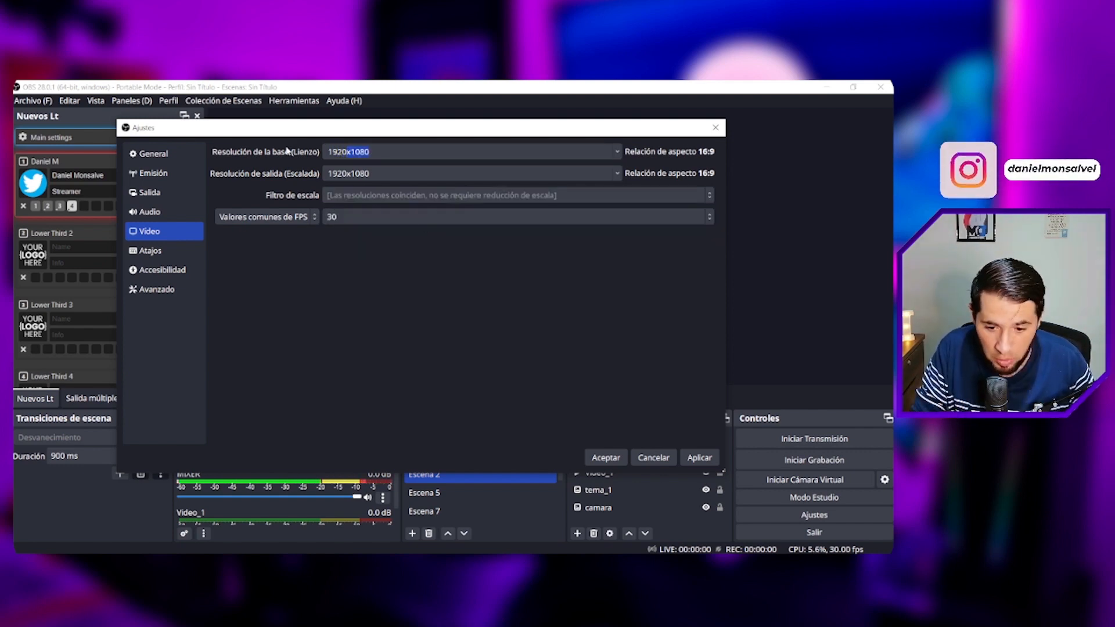
{"action": "type", "text": "x1080"}
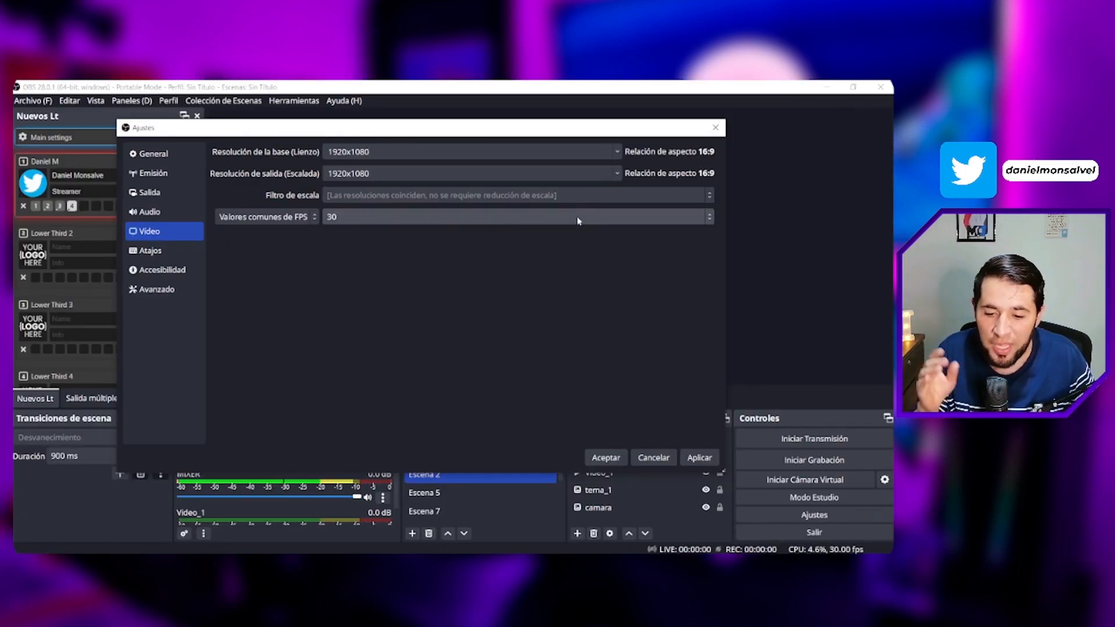
{"action": "left_click", "coordinate": [761, 232]}
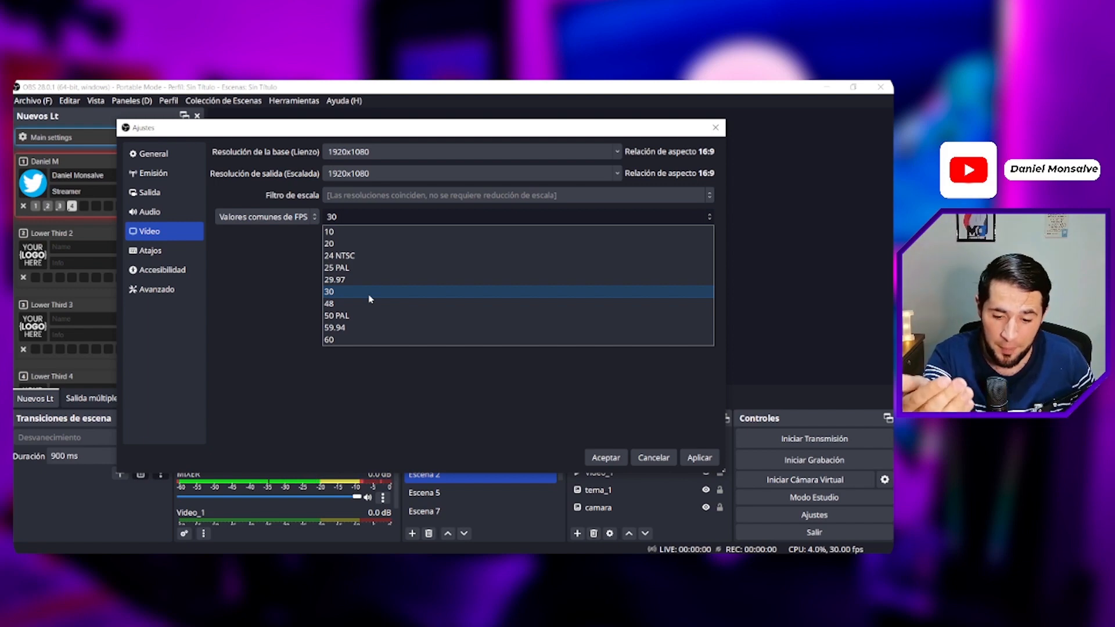
{"action": "left_click", "coordinate": [369, 295]}
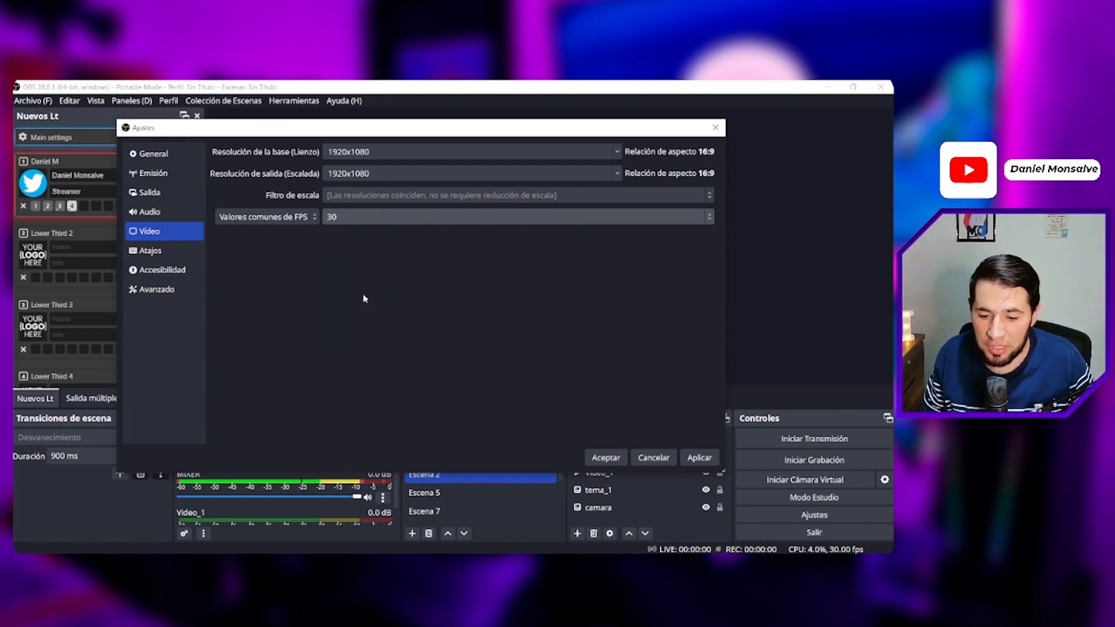
In the advanced output settings for recording, choose mp4 as the recording format and NVIDIA NVENC H.264 as the encoder
{"action": "left_click", "coordinate": [150, 193]}
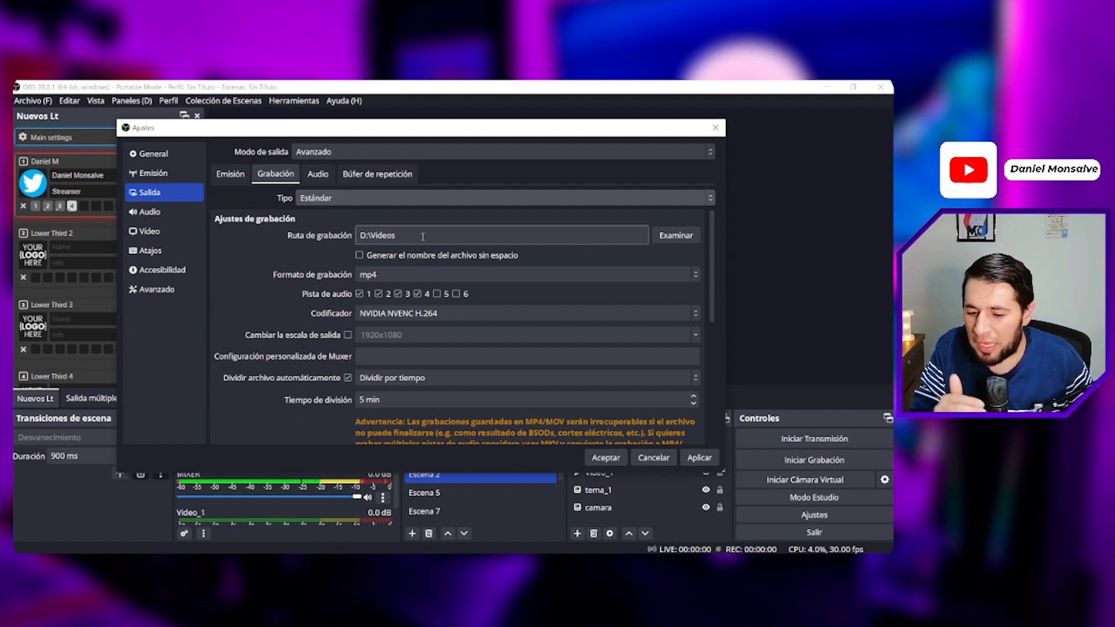
{"action": "left_click_drag", "start_coordinate": [423, 236], "coordinate": [353, 237]}
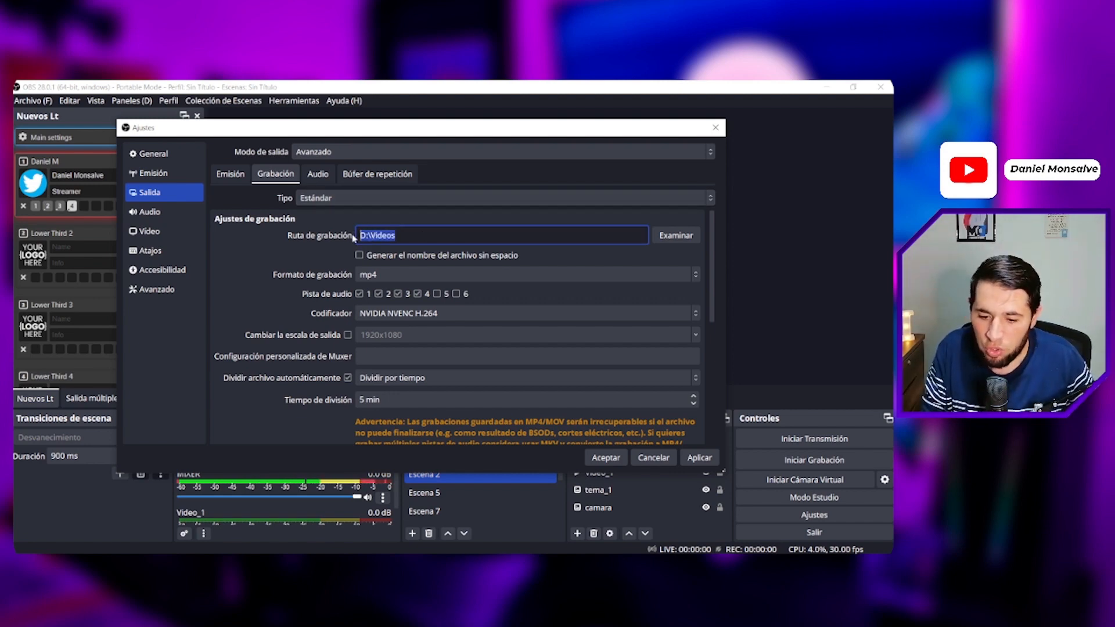
{"action": "left_click", "coordinate": [392, 274]}
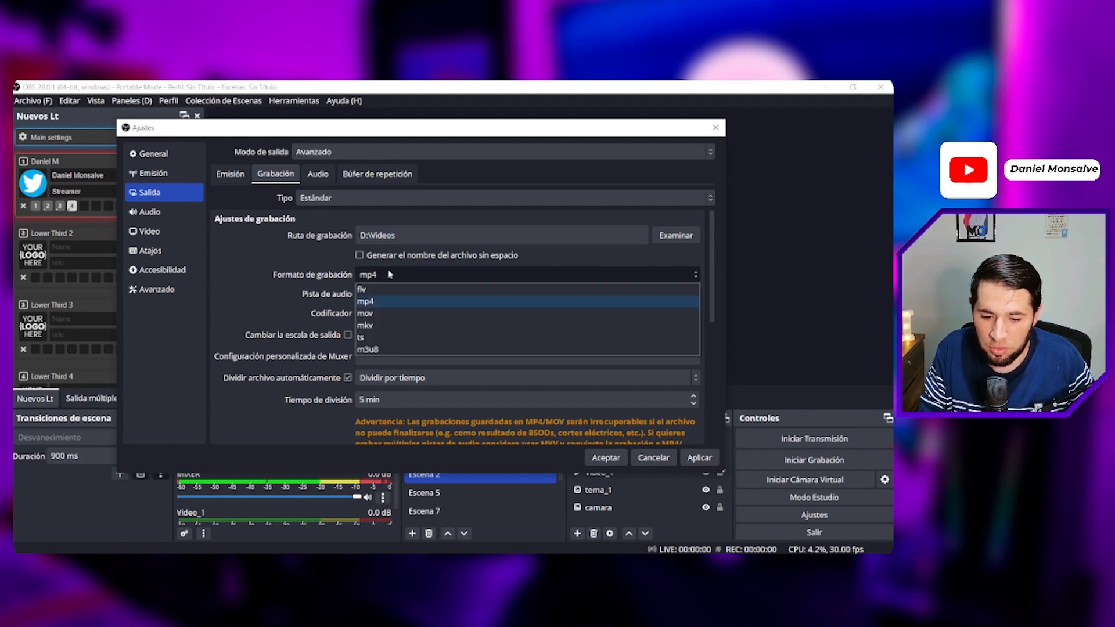
{"action": "left_click", "coordinate": [387, 301]}
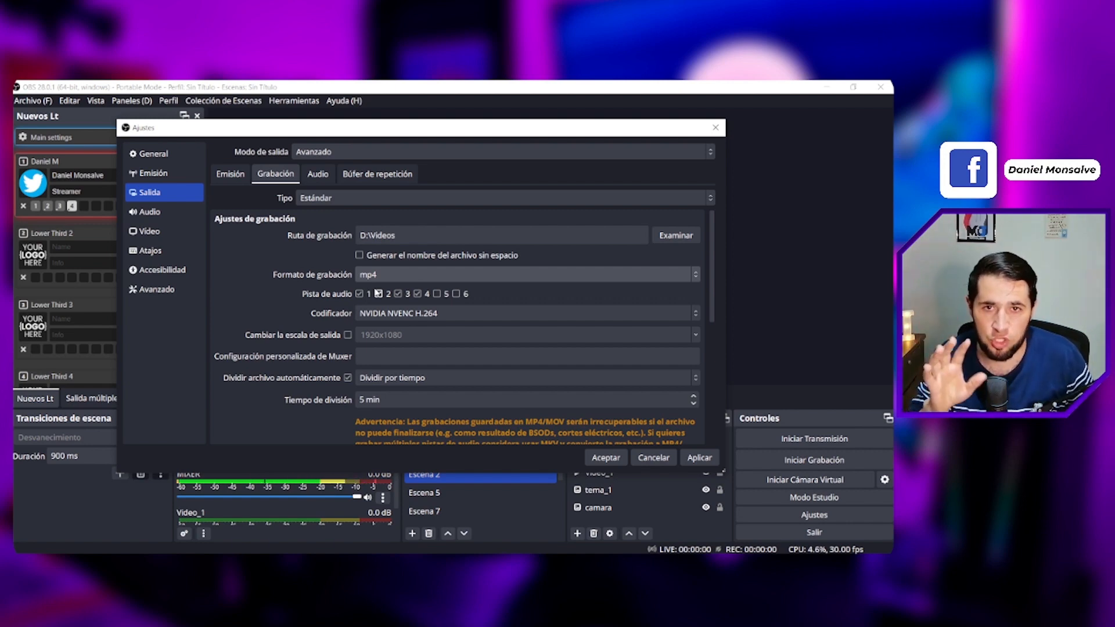
{"action": "left_click", "coordinate": [378, 293]}
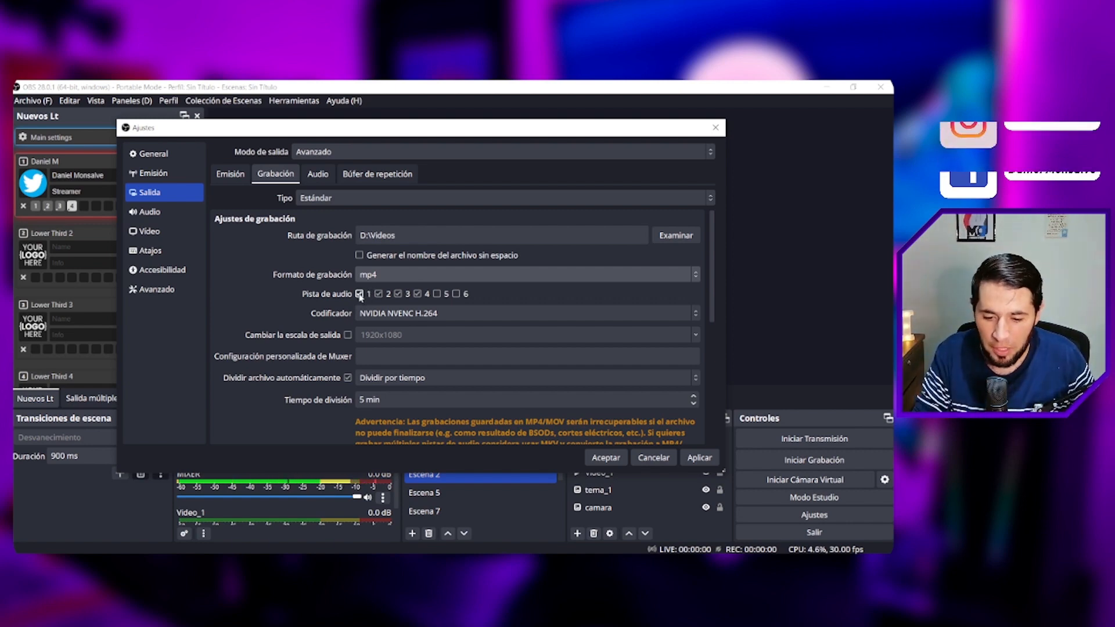
{"action": "left_click", "coordinate": [436, 313]}
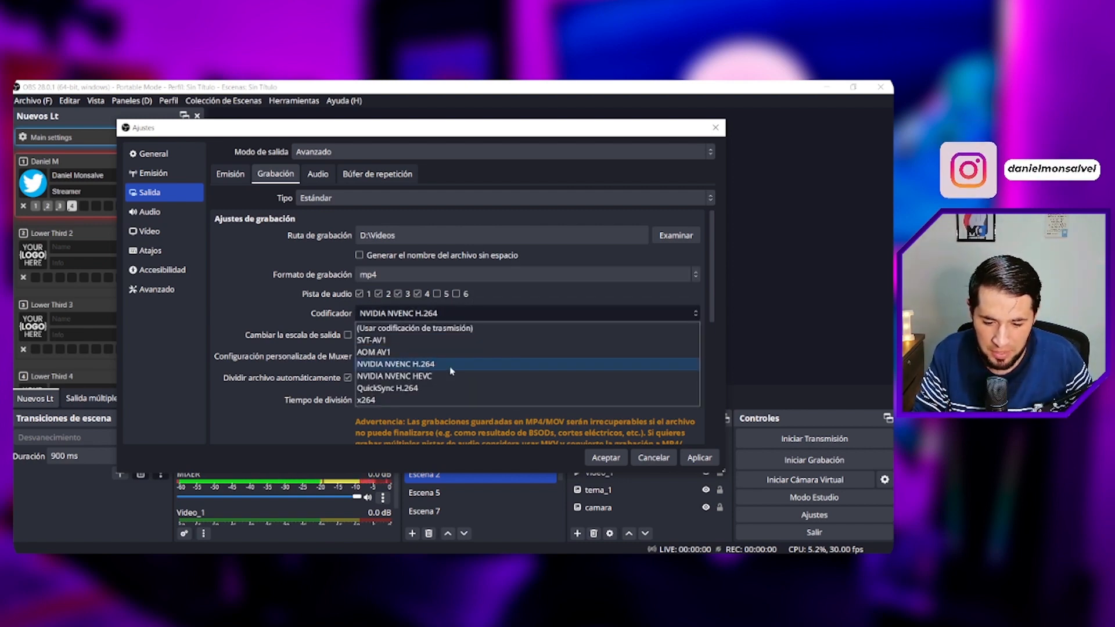
{"action": "left_click", "coordinate": [450, 366]}
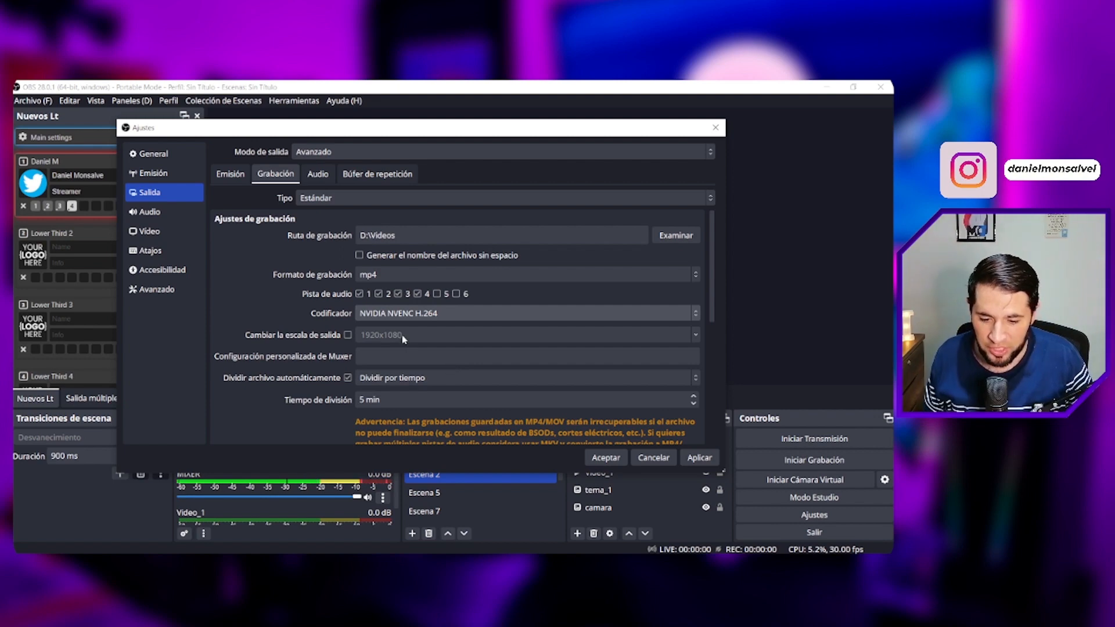
Try turning off automatic file splitting for recordings, and enable it again
{"action": "scroll", "coordinate": [404, 338], "scroll_direction": "down", "scroll_amount": 1}
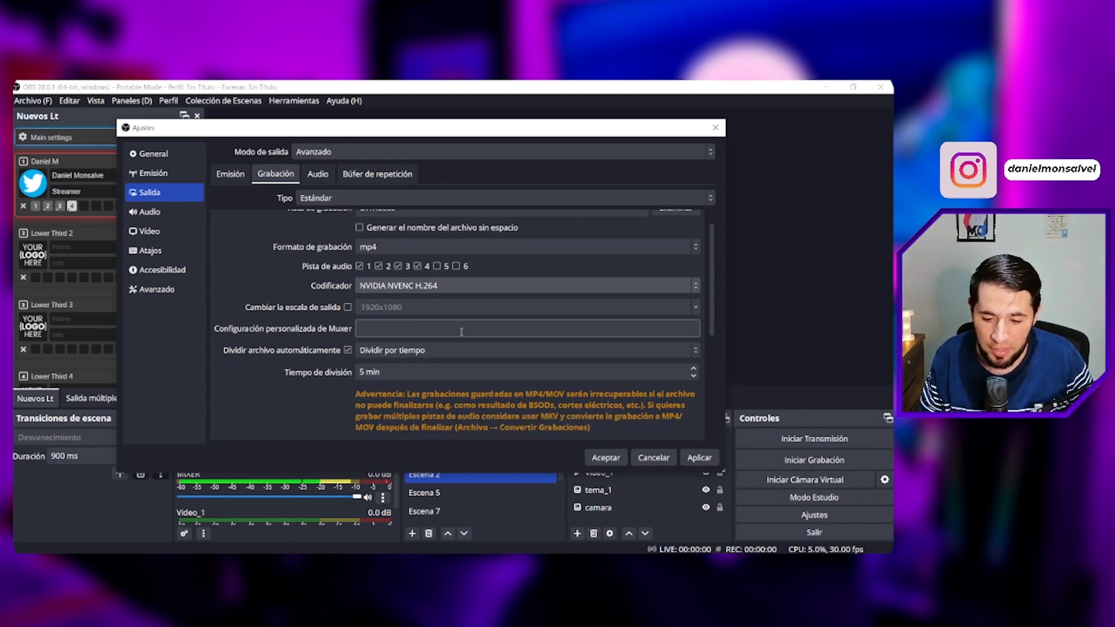
{"action": "left_click", "coordinate": [347, 350]}
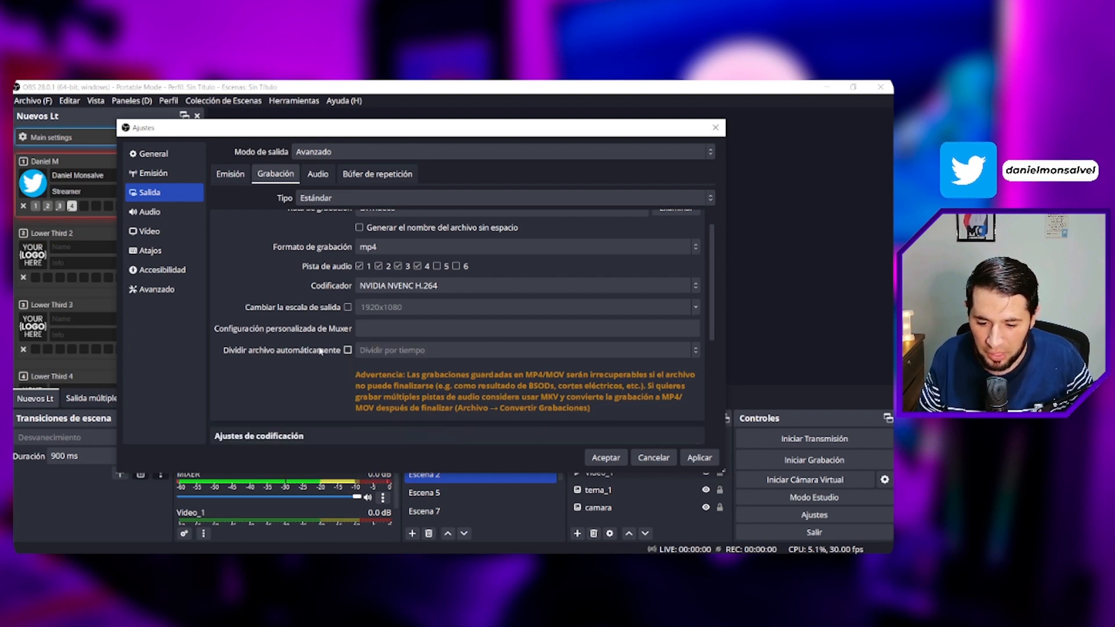
{"action": "left_click", "coordinate": [348, 350]}
{"action": "scroll", "coordinate": [323, 352], "scroll_direction": "down", "scroll_amount": 1}
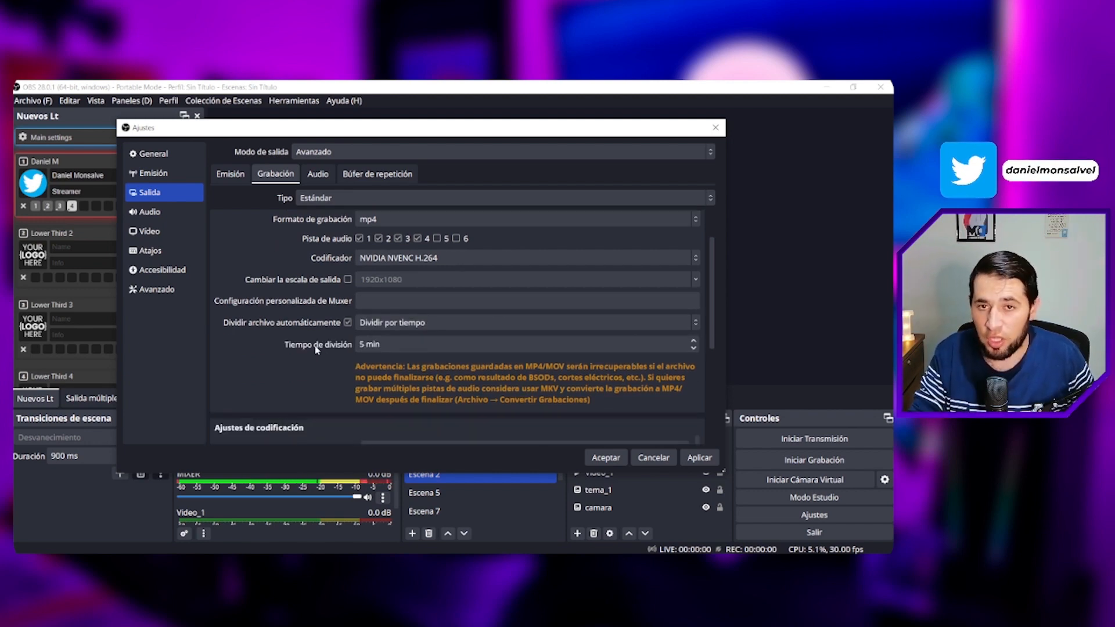
Try the Dividir por tamaño and Solo dividir manualmente split modes, and turn off automatic file splitting for recordings
{"action": "left_click", "coordinate": [370, 327]}
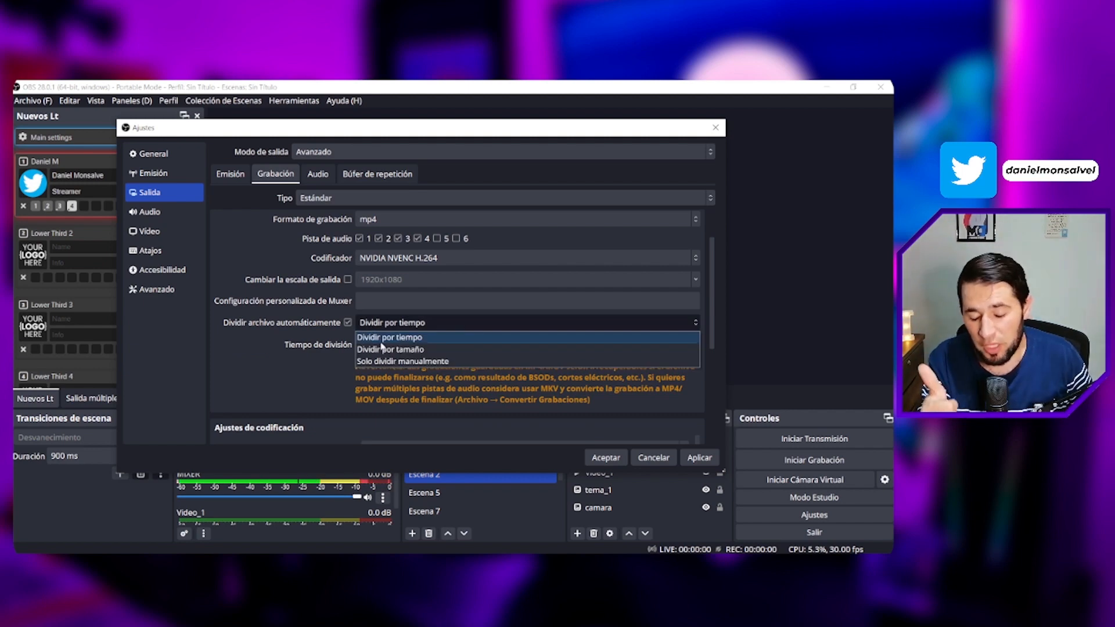
{"action": "left_click", "coordinate": [386, 349]}
{"action": "left_click", "coordinate": [386, 323]}
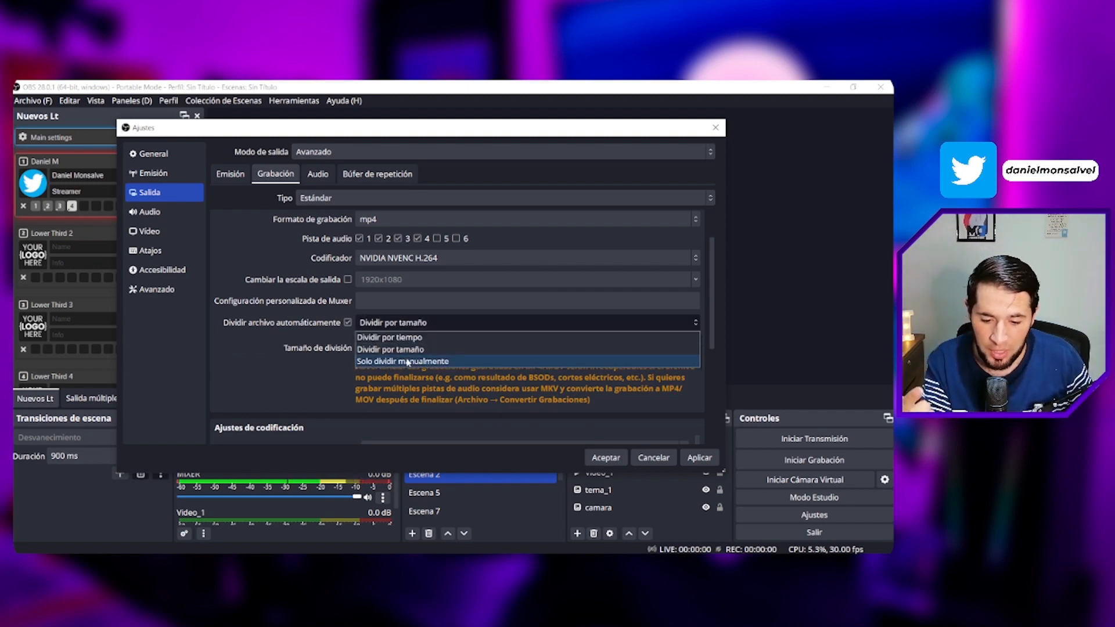
{"action": "left_click", "coordinate": [409, 362]}
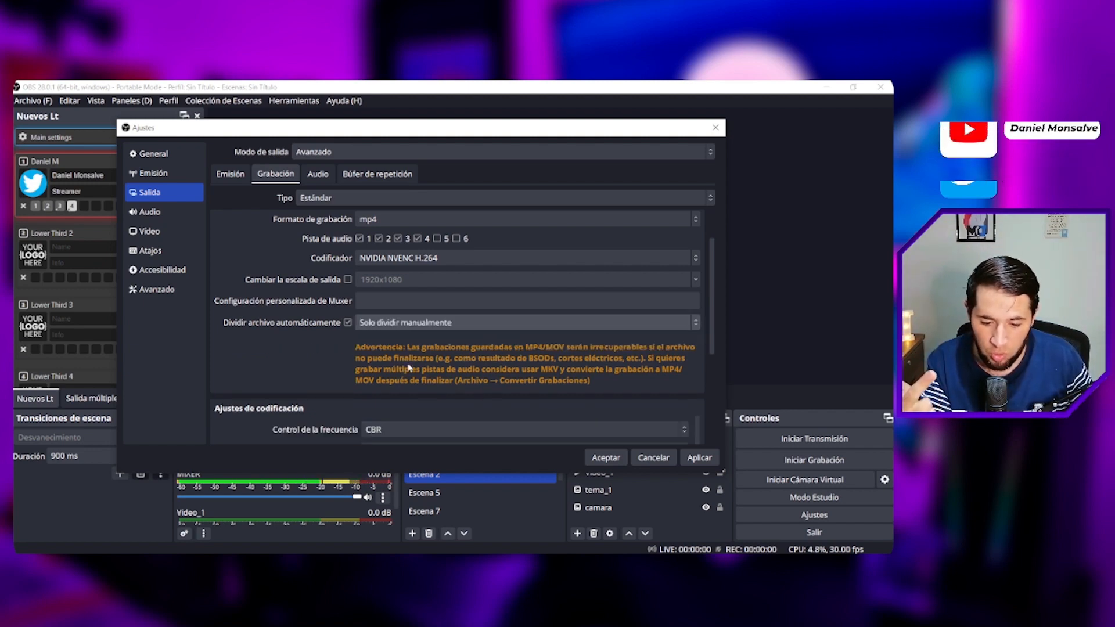
{"action": "left_click", "coordinate": [380, 325]}
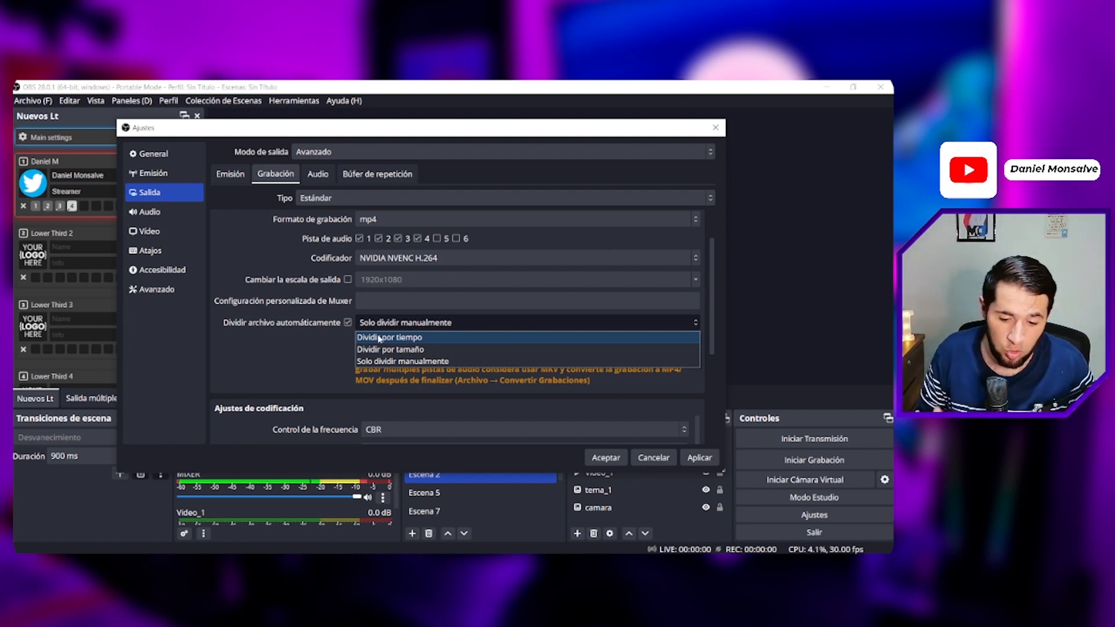
{"action": "left_click", "coordinate": [349, 323]}
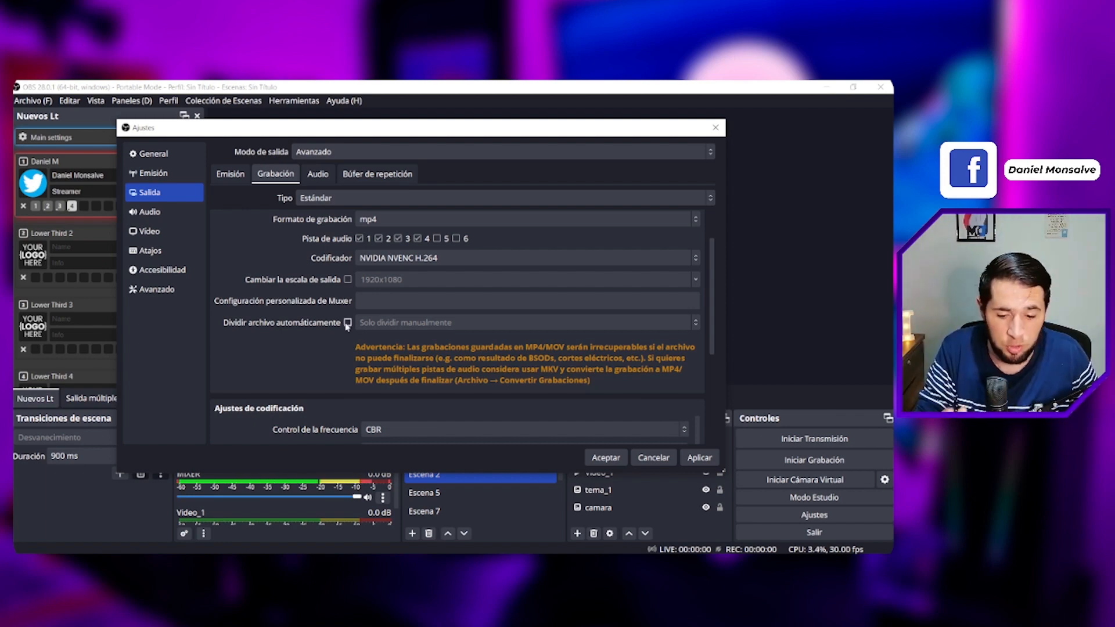
Try a recording bitrate of 3000 Kbps with CBR rate control, and set the bitrate back to 2500 Kbps
{"action": "scroll", "coordinate": [346, 327], "scroll_direction": "down", "scroll_amount": 5}
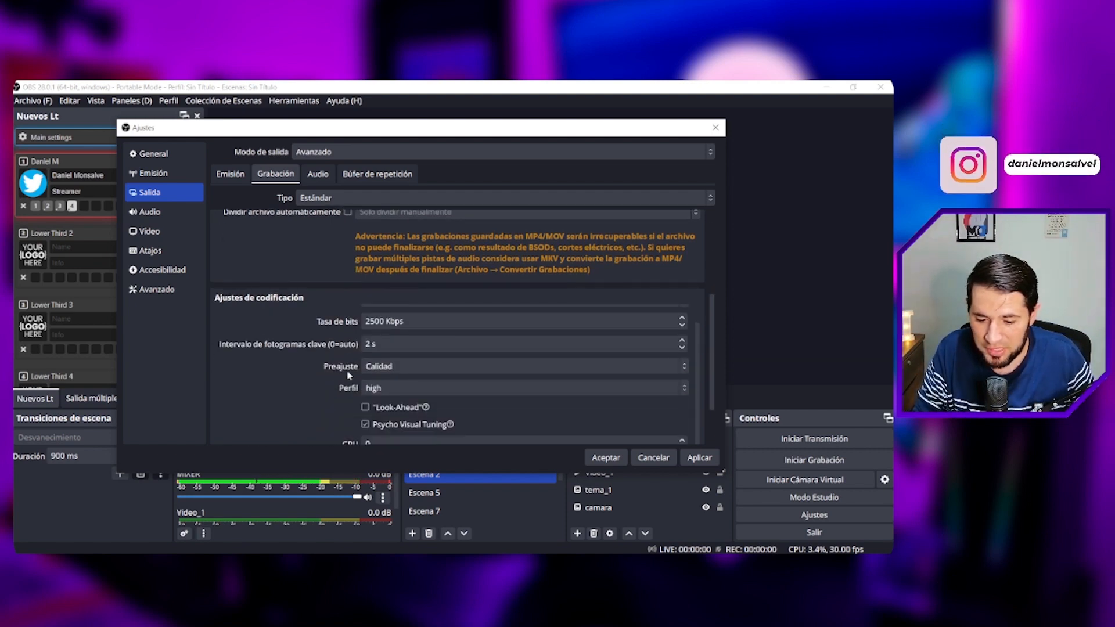
{"action": "scroll", "coordinate": [345, 372], "scroll_direction": "up", "scroll_amount": 2}
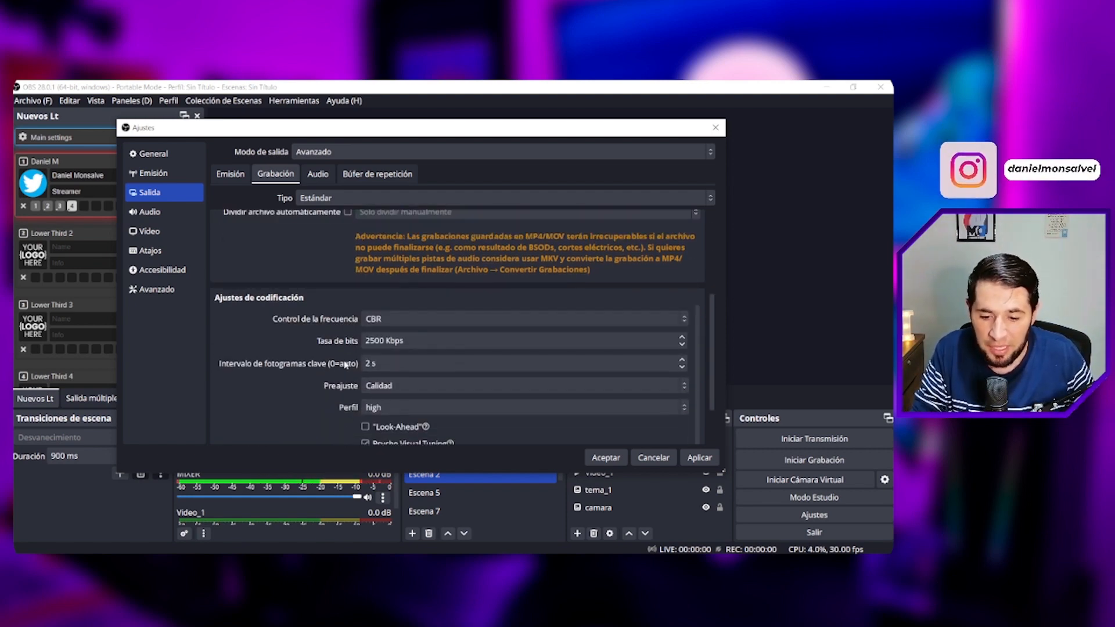
{"action": "left_click", "coordinate": [362, 318]}
{"action": "left_click", "coordinate": [394, 336]}
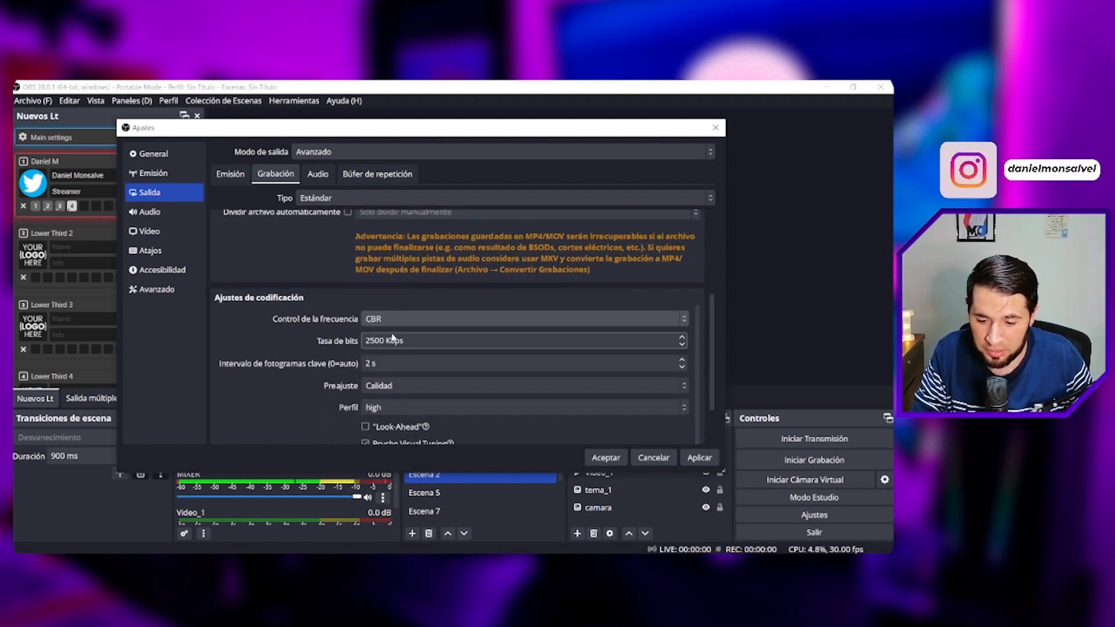
{"action": "left_click", "coordinate": [382, 340]}
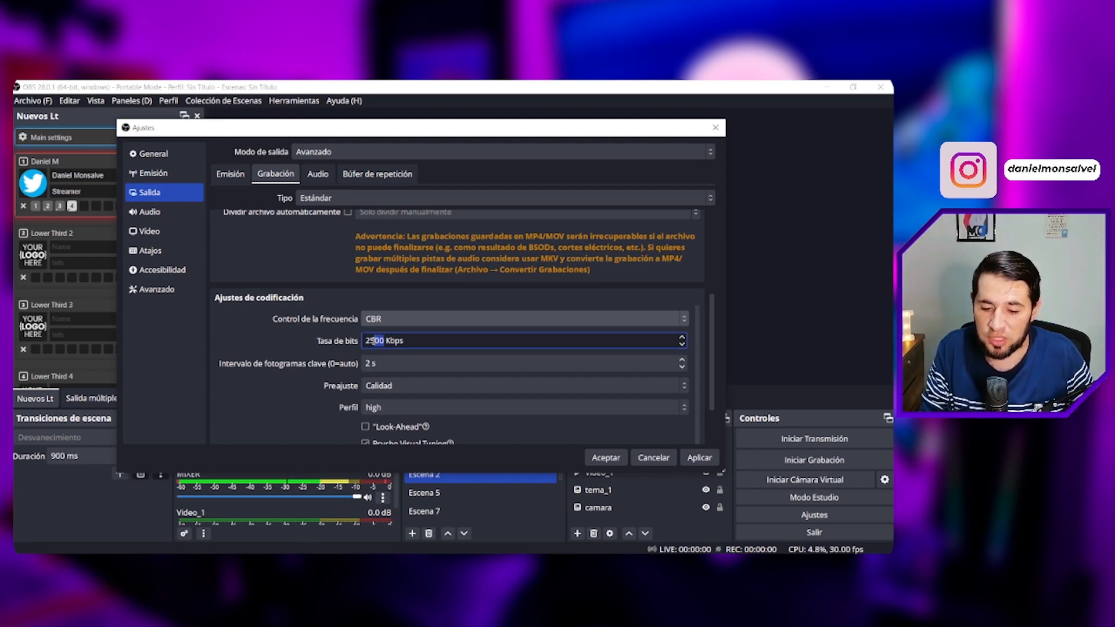
{"action": "type", "text": "3000"}
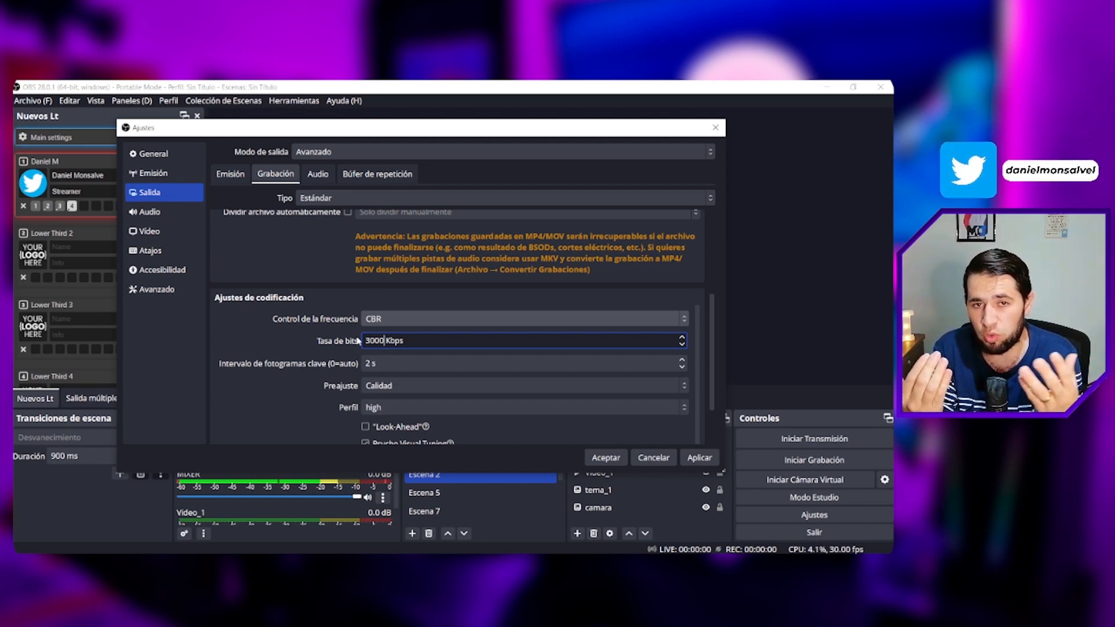
{"action": "key", "text": "BackSpace"}
{"action": "type", "text": "25"}
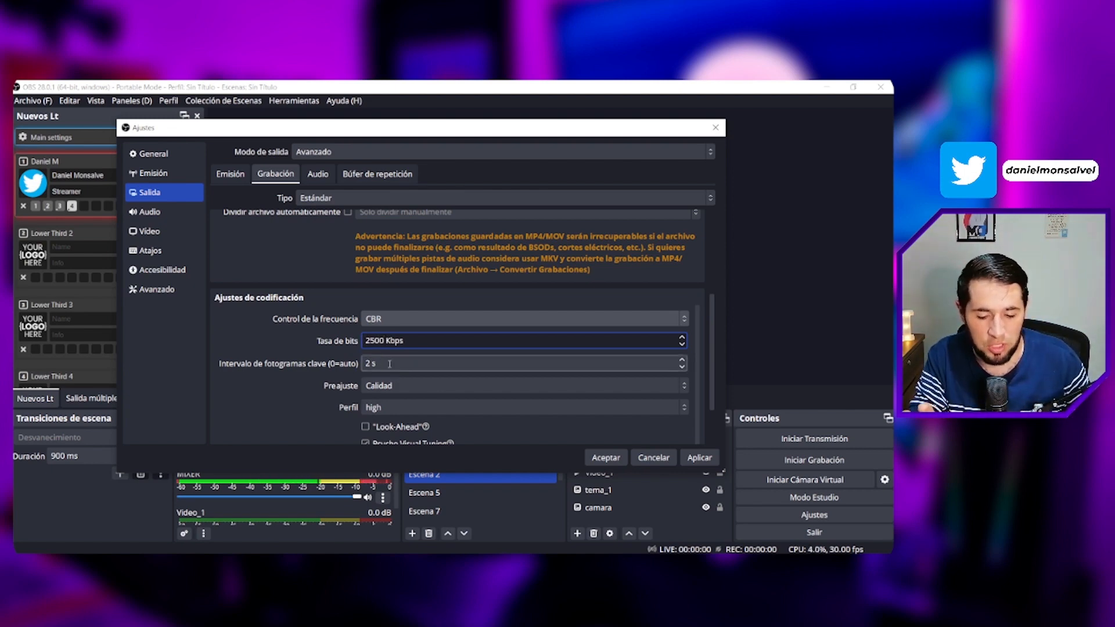
Review the recording encoder's preset and profile options, along with its GPU and maximum B-frames settings
{"action": "left_click", "coordinate": [379, 386]}
{"action": "left_click", "coordinate": [397, 414]}
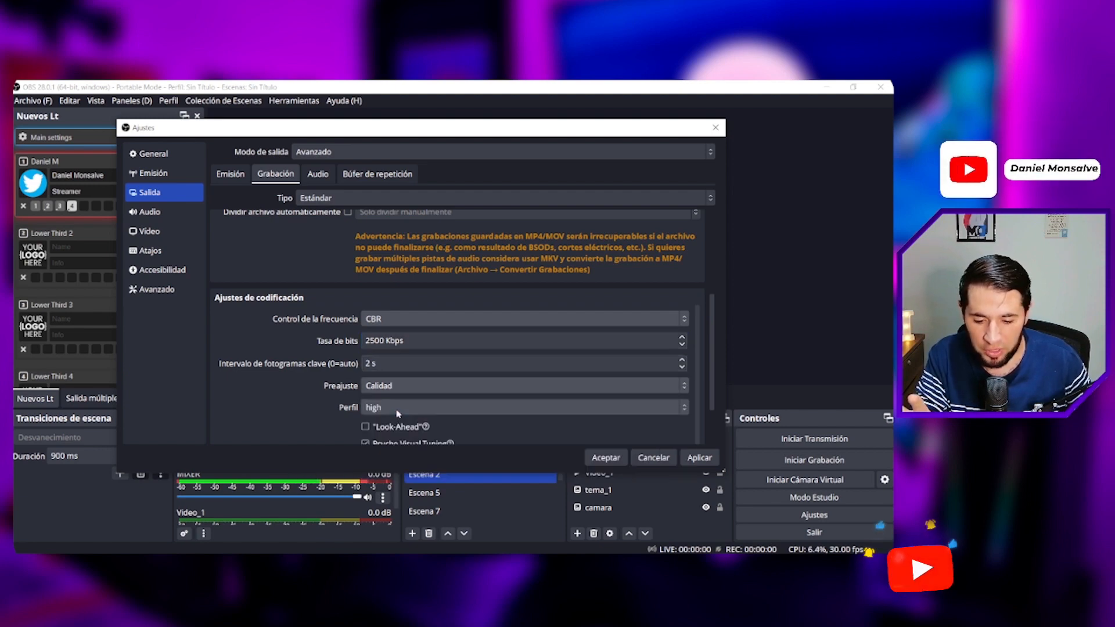
{"action": "left_click", "coordinate": [398, 409]}
{"action": "left_click", "coordinate": [348, 401]}
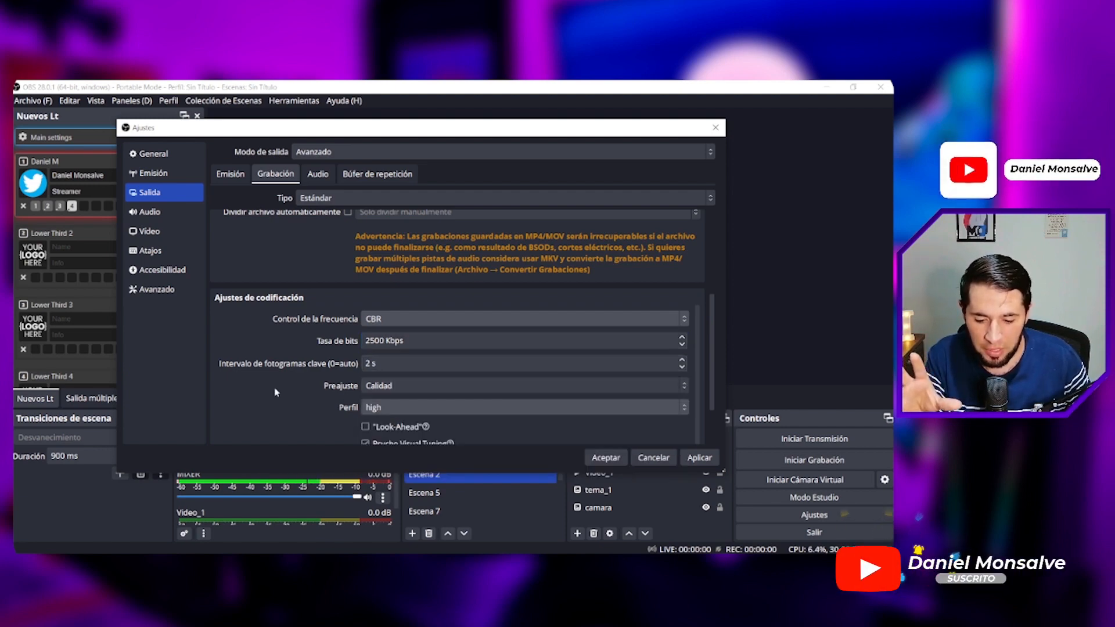
{"action": "scroll", "coordinate": [348, 401], "scroll_direction": "down", "scroll_amount": 2}
{"action": "mouse_move", "coordinate": [370, 360]}
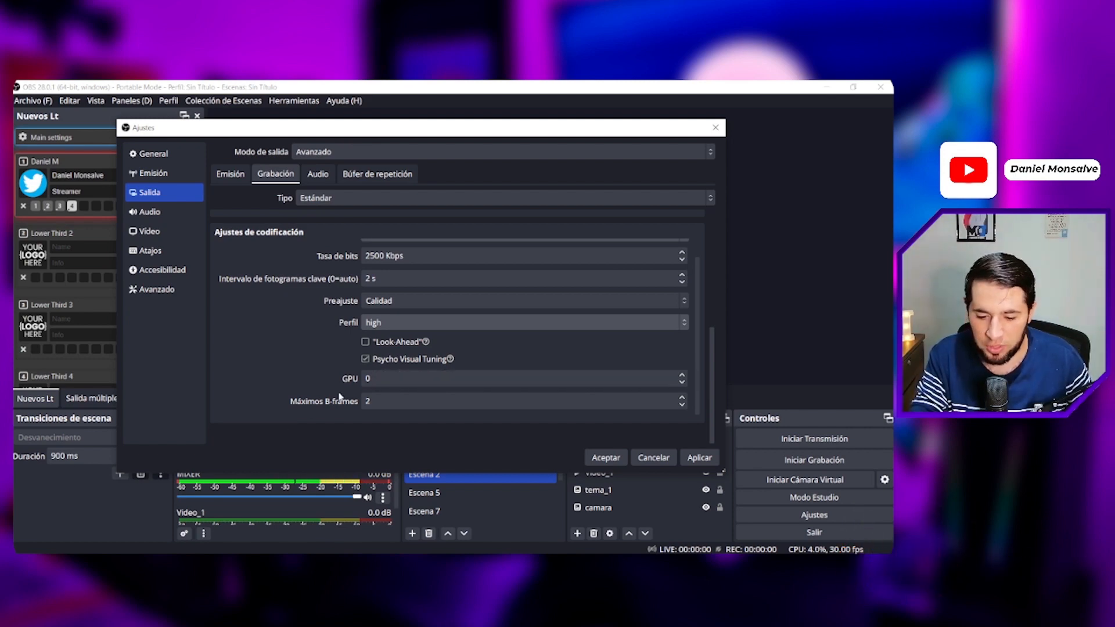
{"action": "left_click", "coordinate": [366, 378]}
{"action": "key", "text": "Tab"}
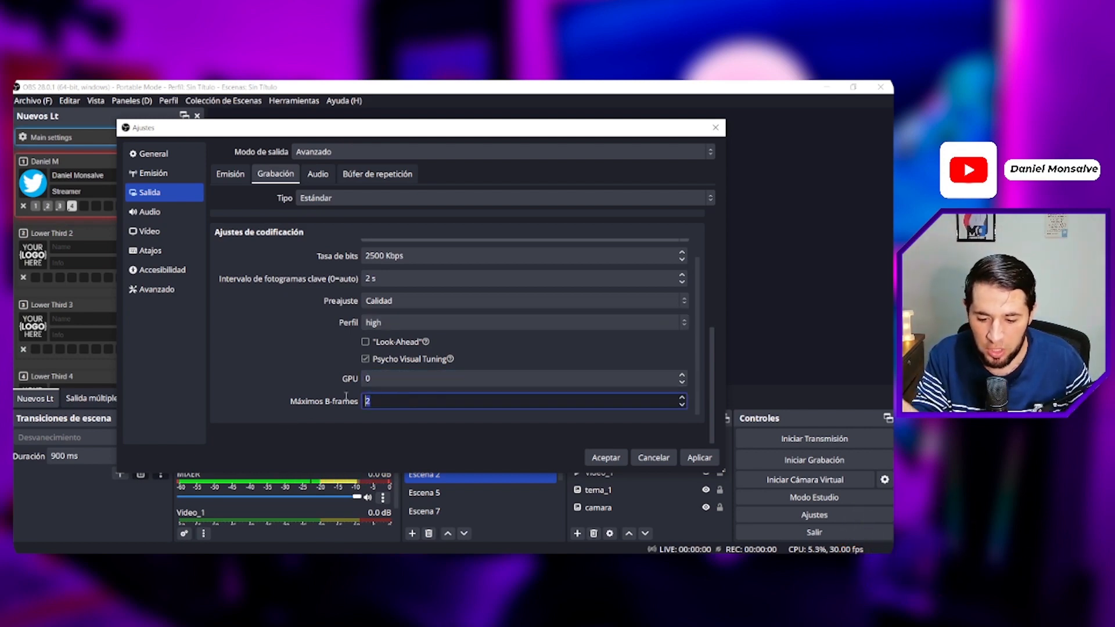
{"action": "left_click", "coordinate": [328, 381]}
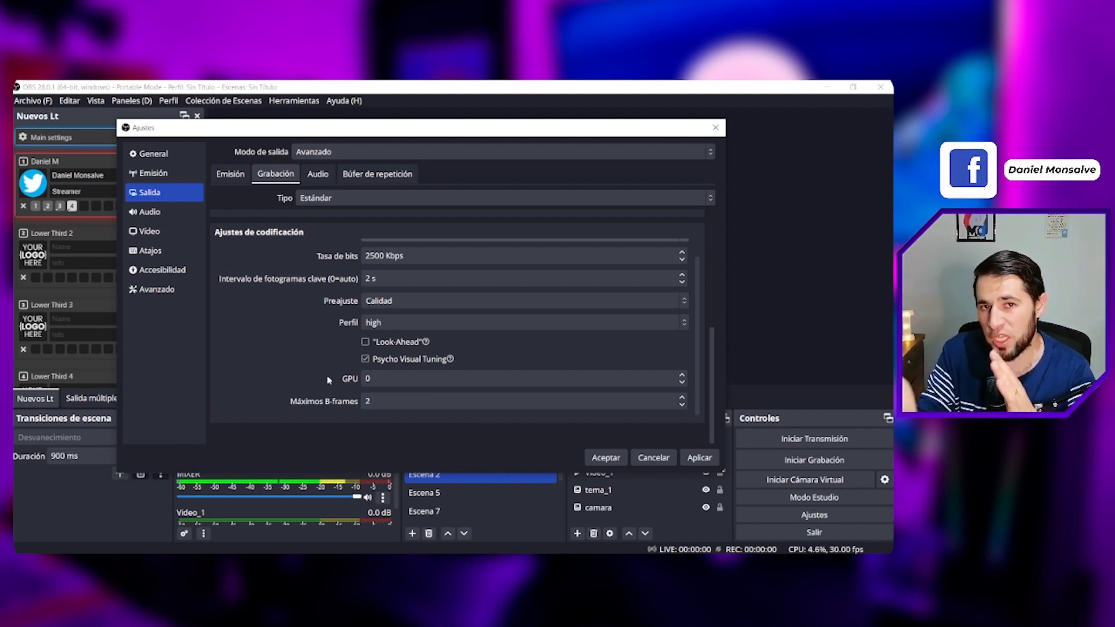
Compare the output audio bitrates of all tracks with the audio bitrate recommended on the YouTube Help page in the browser
{"action": "left_click", "coordinate": [315, 174]}
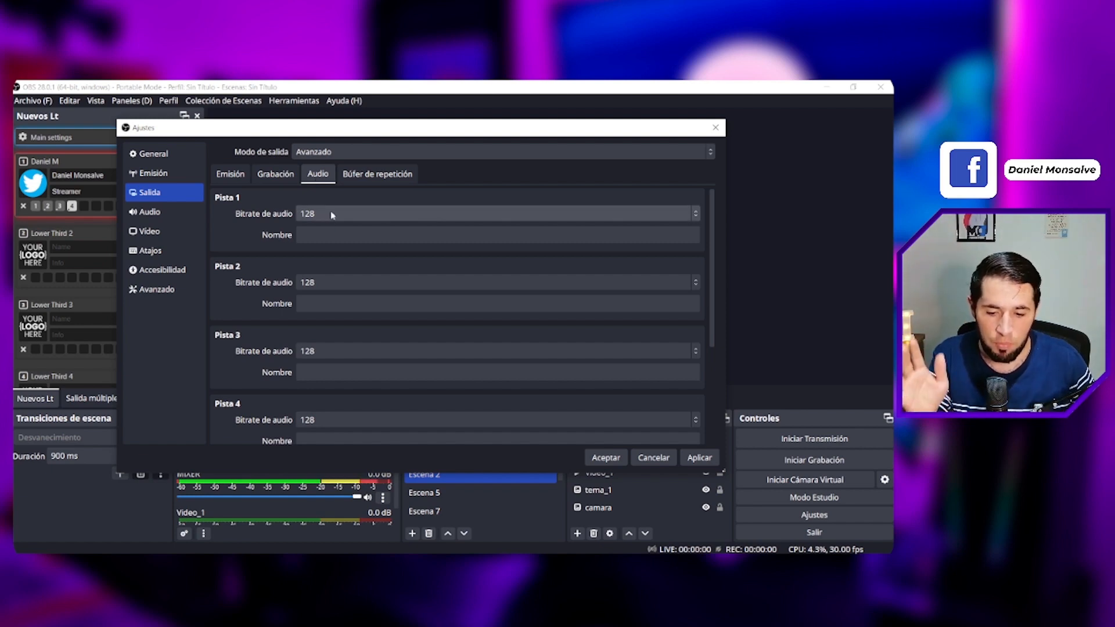
{"action": "scroll", "coordinate": [229, 334], "scroll_direction": "down", "scroll_amount": 3}
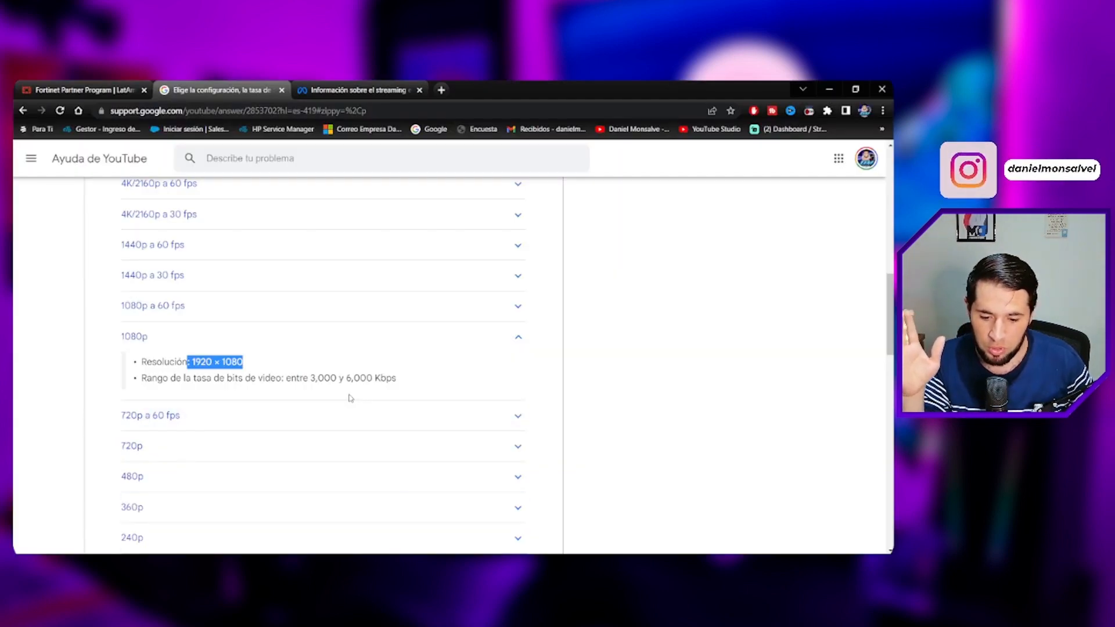
{"action": "scroll", "coordinate": [350, 398], "scroll_direction": "down", "scroll_amount": 10}
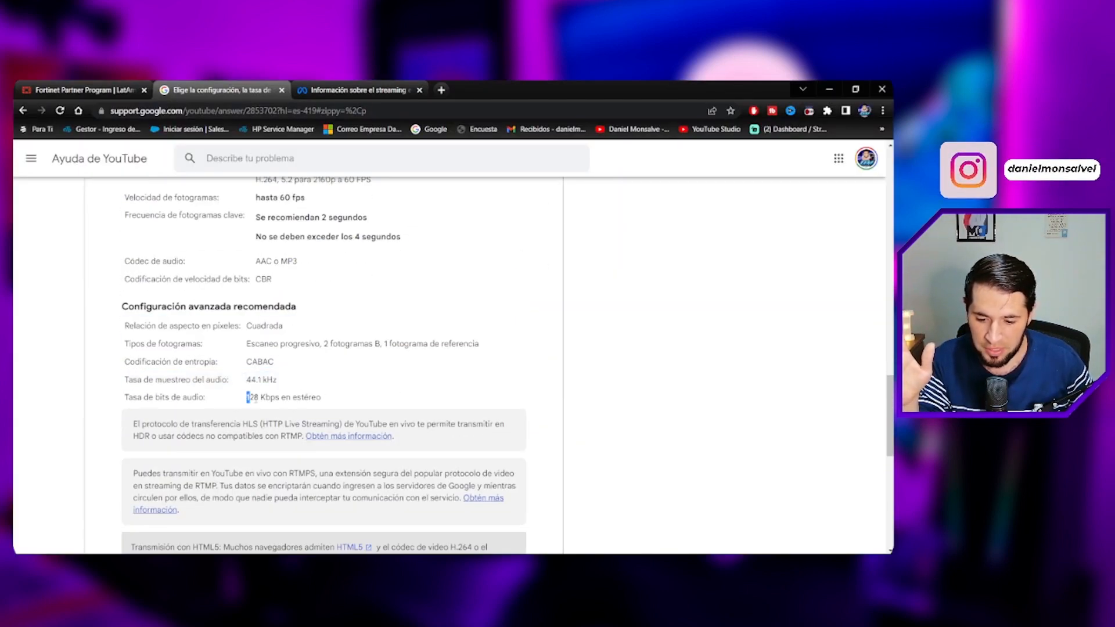
{"action": "left_click_drag", "start_coordinate": [250, 398], "coordinate": [287, 397]}
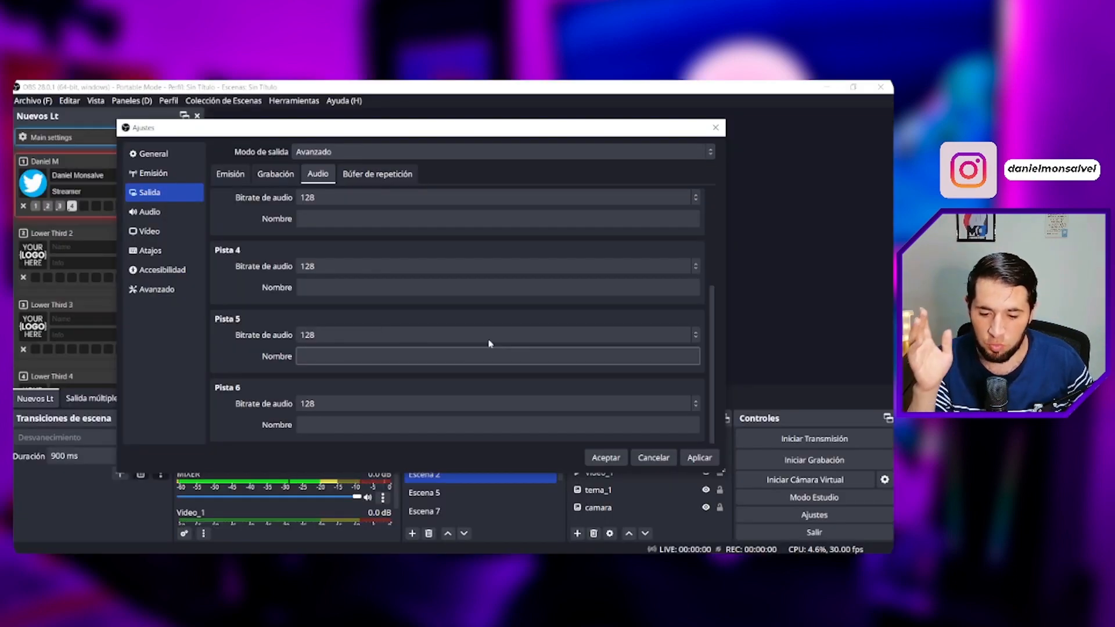
{"action": "scroll", "coordinate": [244, 259], "scroll_direction": "down", "scroll_amount": 1}
{"action": "scroll", "coordinate": [244, 259], "scroll_direction": "up", "scroll_amount": 1}
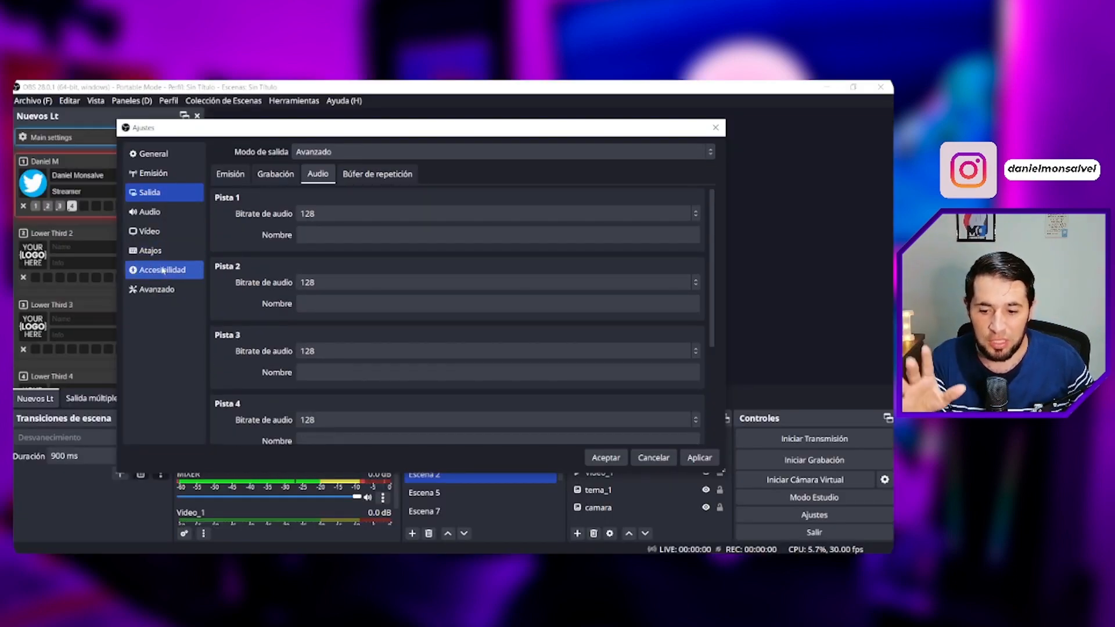